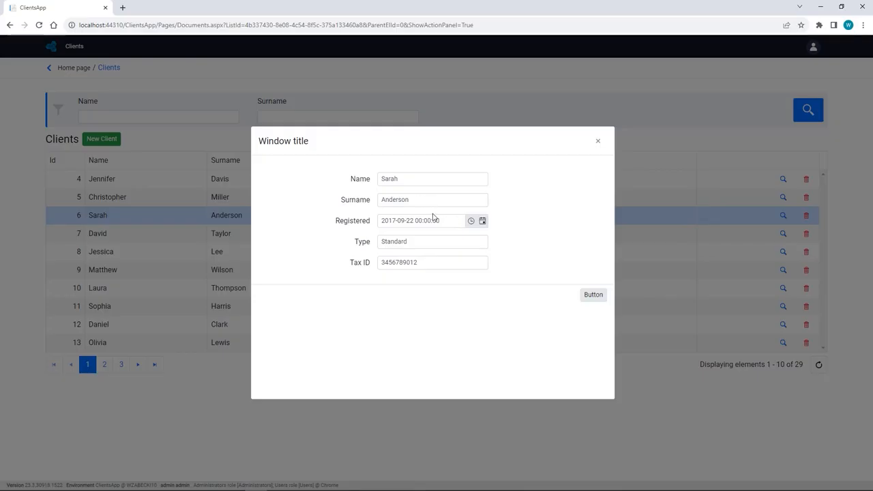
Set the open client's type to VIP, save and close the form, and delete the client listed directly below.
{"action": "left_click_drag", "start_coordinate": [423, 242], "coordinate": [298, 219]}
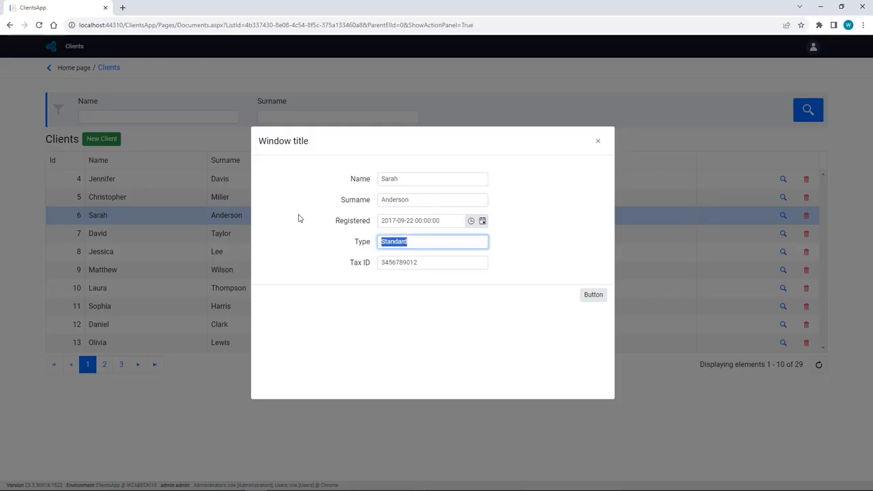
{"action": "type", "text": "VIP"}
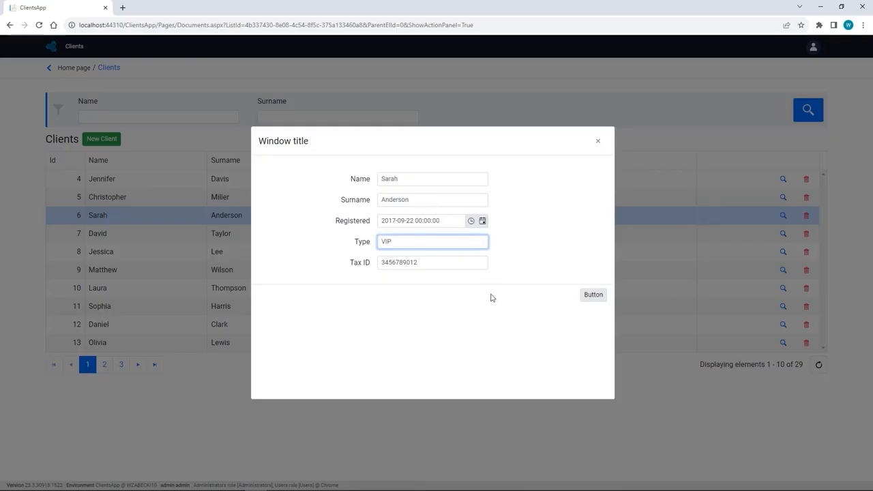
{"action": "left_click", "coordinate": [593, 295]}
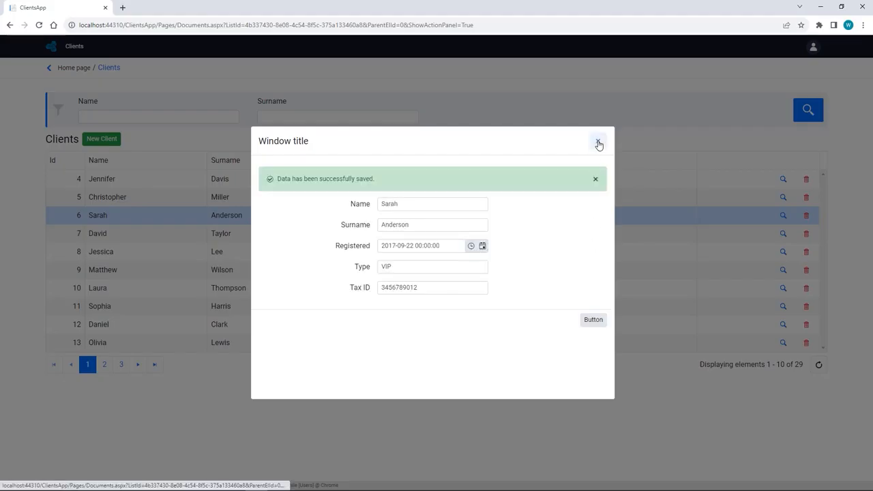
{"action": "left_click", "coordinate": [597, 140]}
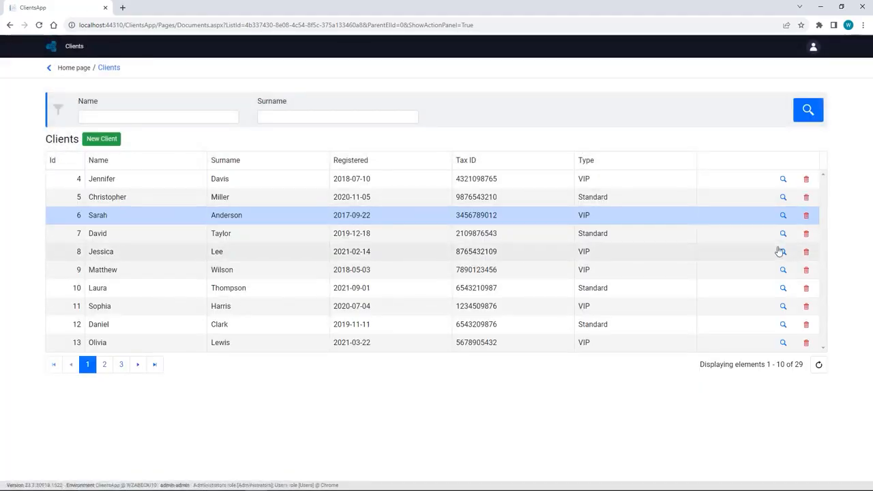
{"action": "left_click", "coordinate": [807, 234]}
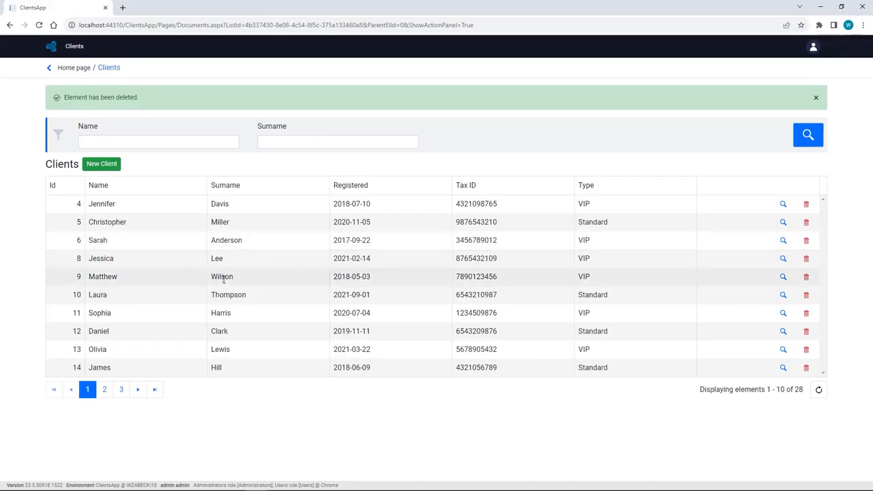
Switch to the data.csv spreadsheet in Excel and look through its client rows.
{"action": "key", "text": "alt+Tab"}
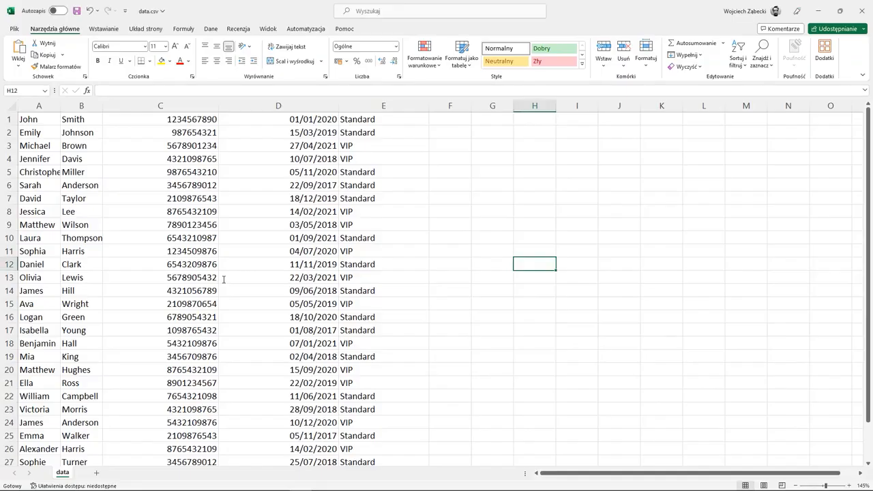
{"action": "scroll", "coordinate": [224, 334], "scroll_direction": "down", "scroll_amount": 4}
{"action": "scroll", "coordinate": [224, 334], "scroll_direction": "up", "scroll_amount": 4}
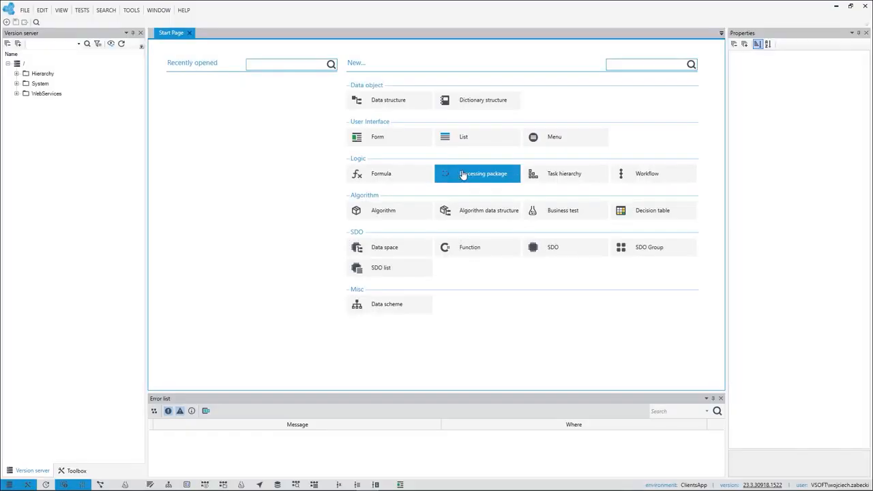
Create a new processing package named "import" in the application designer.
{"action": "left_click", "coordinate": [462, 175]}
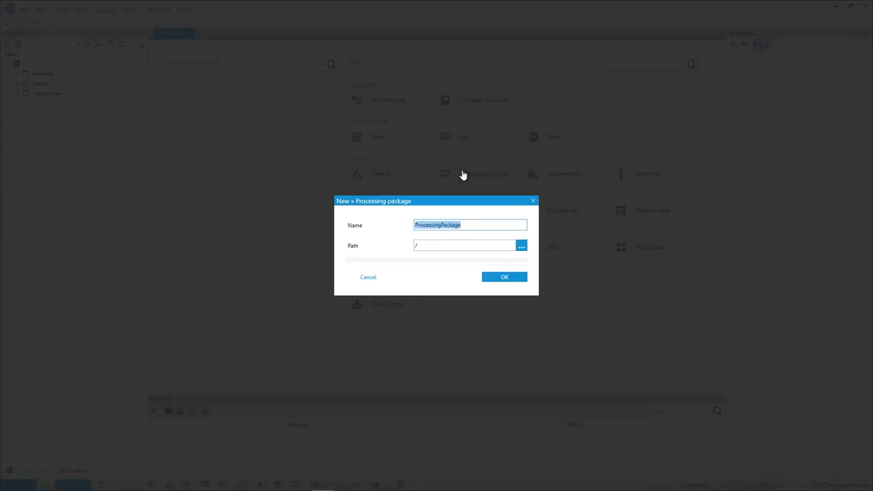
{"action": "type", "text": "import"}
{"action": "left_click", "coordinate": [505, 278]}
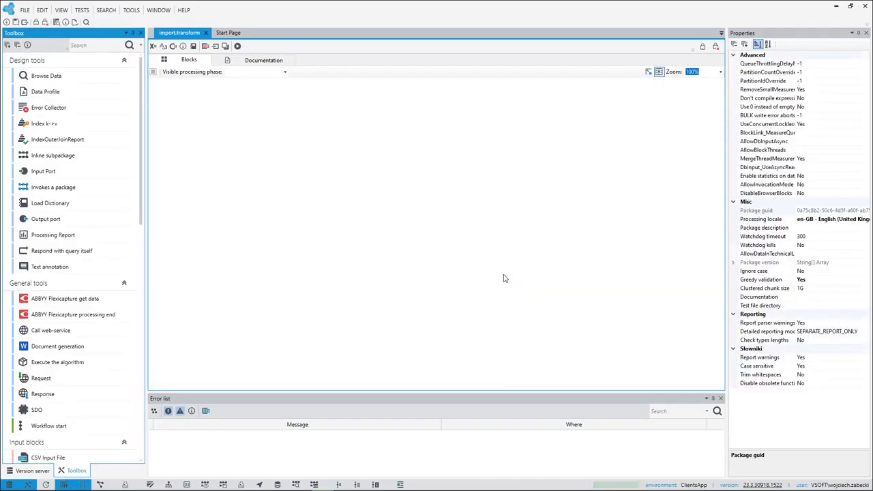
Add an Excel Input File block to the import package and load clients.xlsx as its sample file.
{"action": "scroll", "coordinate": [75, 232], "scroll_direction": "down", "scroll_amount": 5}
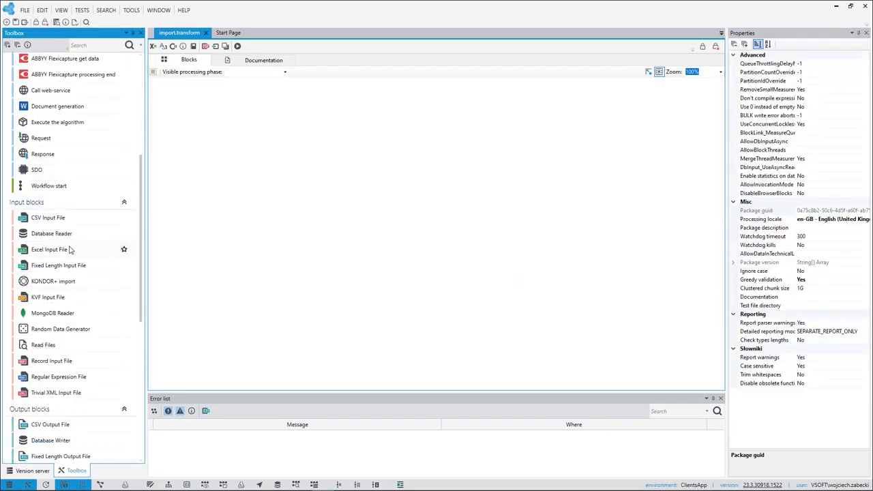
{"action": "left_click_drag", "start_coordinate": [69, 251], "coordinate": [273, 137]}
{"action": "double_click", "coordinate": [276, 136]}
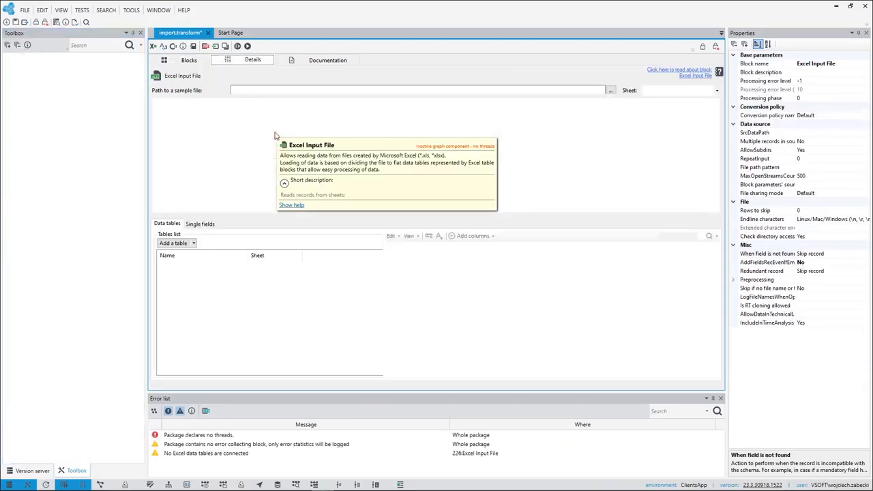
{"action": "left_click", "coordinate": [611, 91]}
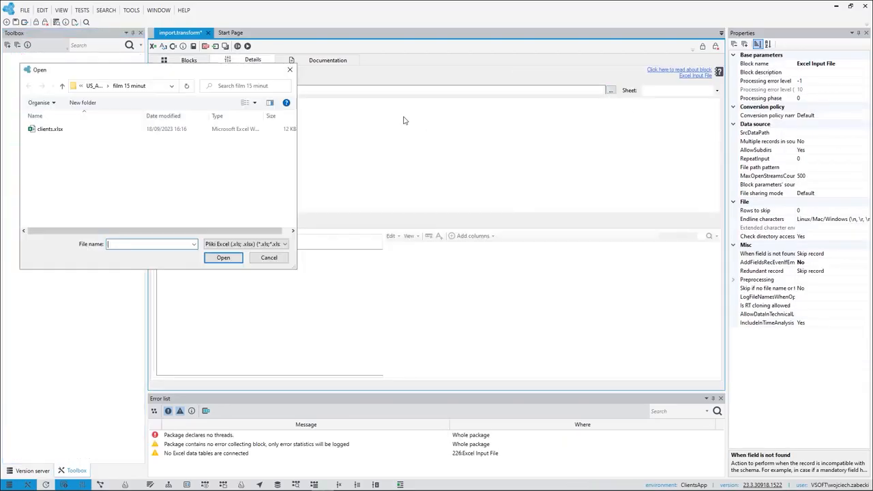
{"action": "left_click", "coordinate": [56, 131]}
{"action": "left_click", "coordinate": [223, 258]}
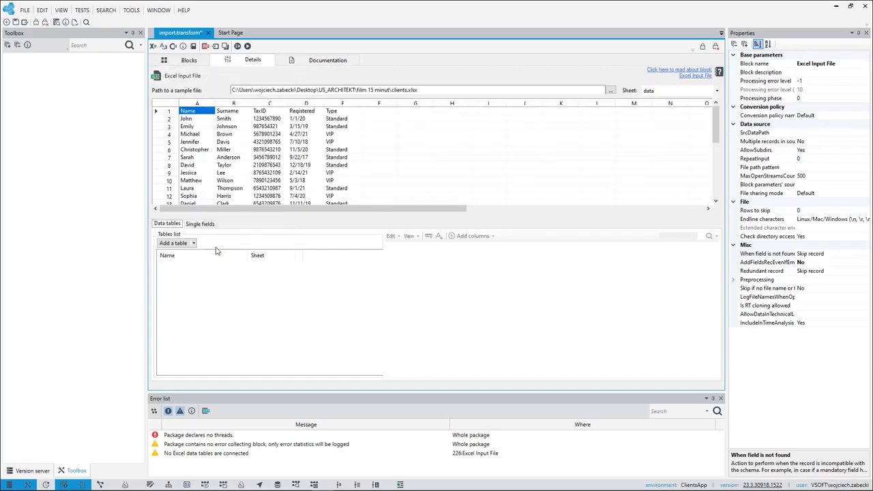
Add a data table using the sheet's header row and add its columns resolved by name.
{"action": "left_click", "coordinate": [169, 112]}
{"action": "left_click", "coordinate": [175, 243]}
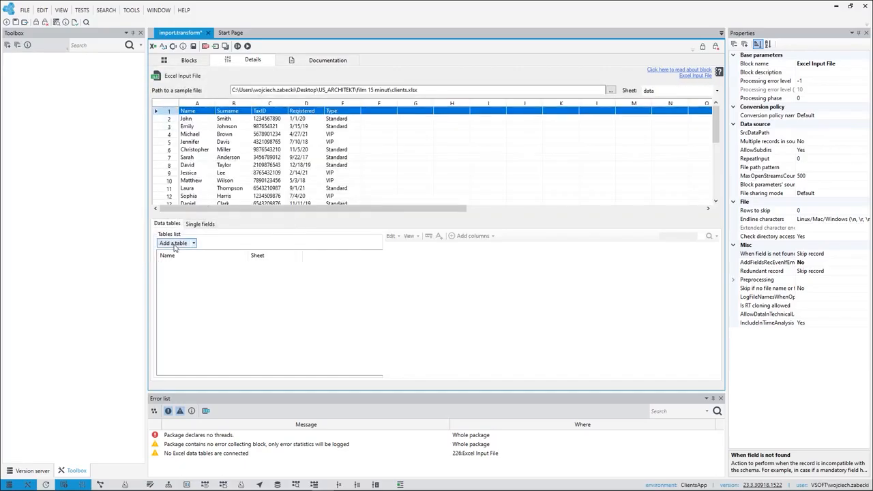
{"action": "left_click", "coordinate": [473, 236]}
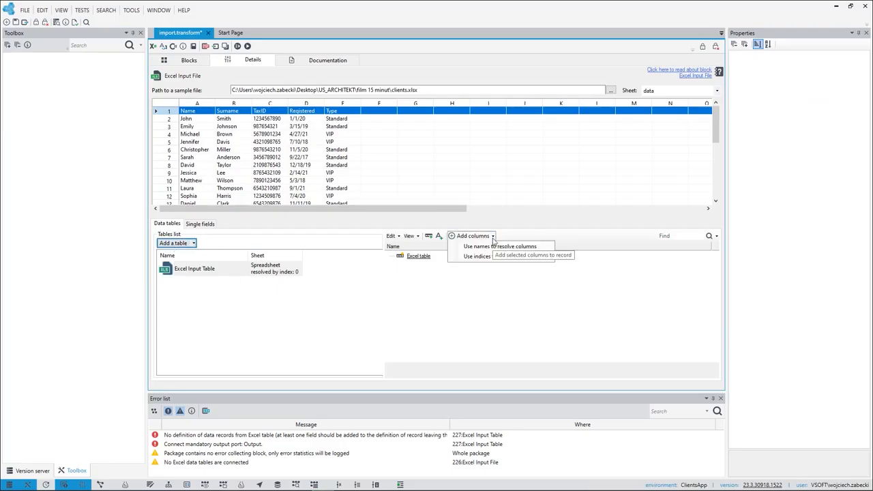
{"action": "left_click", "coordinate": [492, 253]}
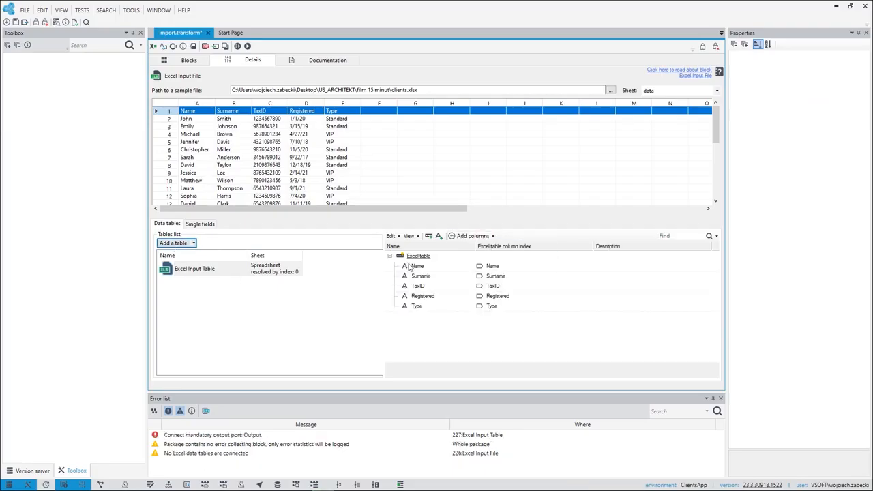
Change the data type of the Registered column to Date/time.
{"action": "left_click", "coordinate": [417, 296]}
{"action": "right_click", "coordinate": [422, 296]}
{"action": "mouse_move", "coordinate": [478, 322]}
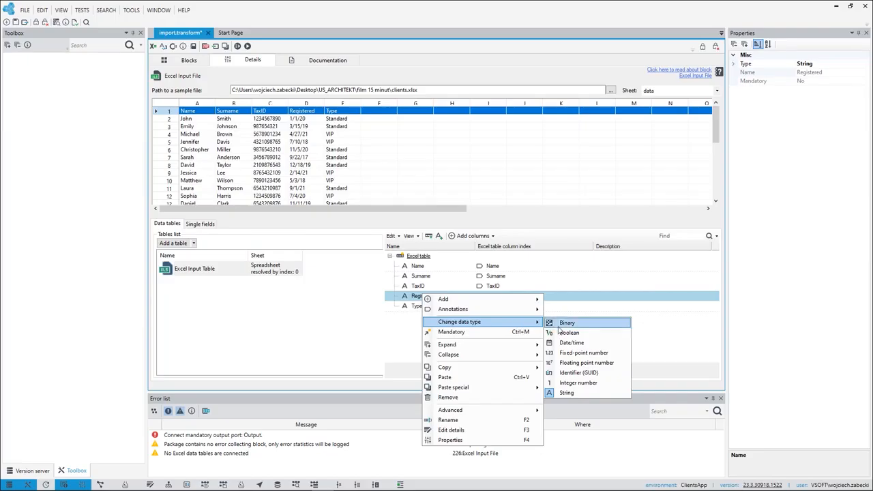
{"action": "left_click", "coordinate": [573, 342]}
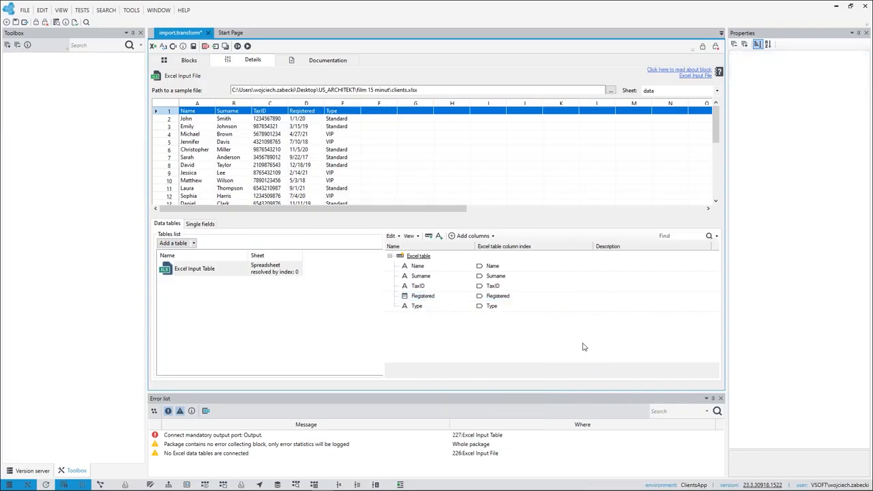
Place a Database Writer block below the Excel Input Table so that it receives the table's output.
{"action": "left_click", "coordinate": [188, 61]}
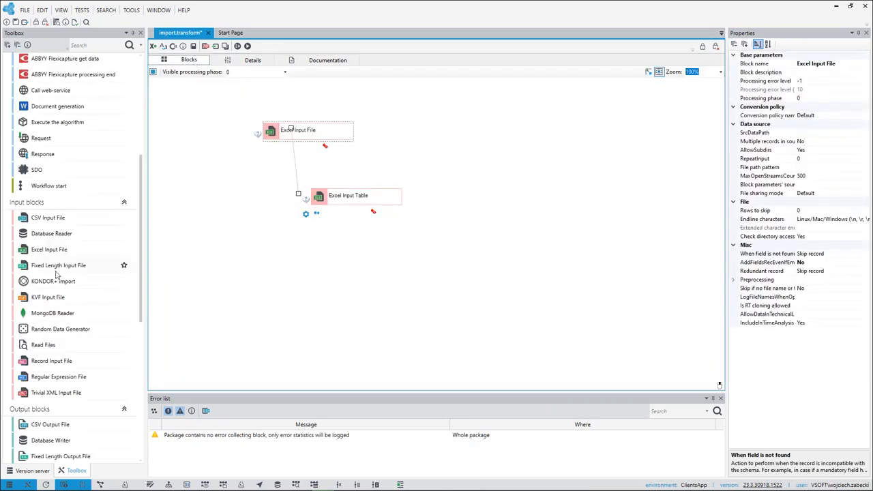
{"action": "scroll", "coordinate": [56, 276], "scroll_direction": "down", "scroll_amount": 4}
{"action": "left_click_drag", "start_coordinate": [51, 266], "coordinate": [341, 259]}
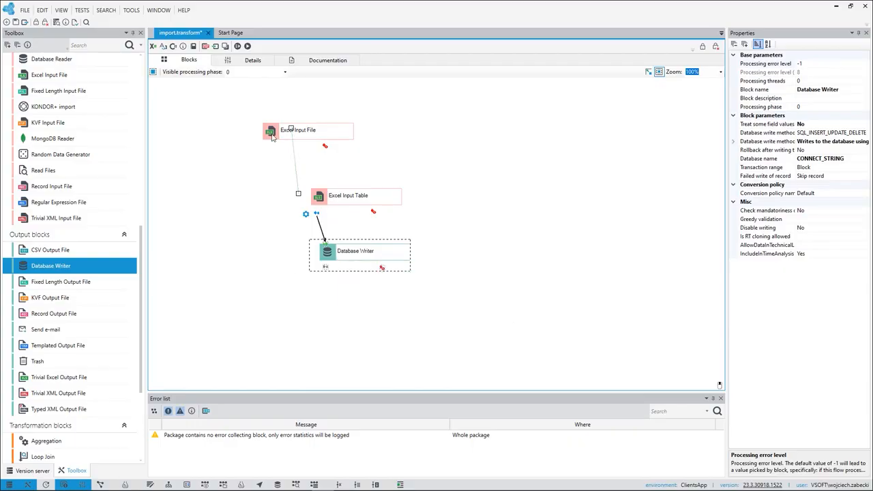
Create a new data structure named "client".
{"action": "left_click", "coordinate": [240, 33]}
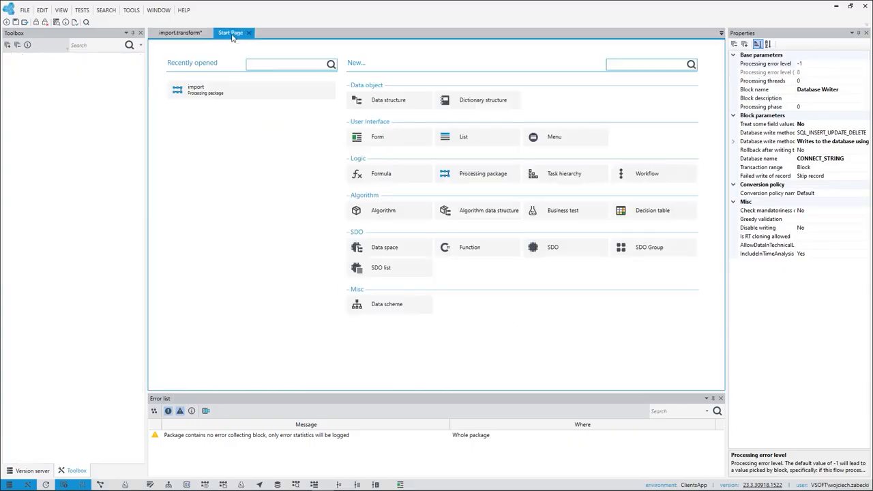
{"action": "left_click", "coordinate": [387, 102]}
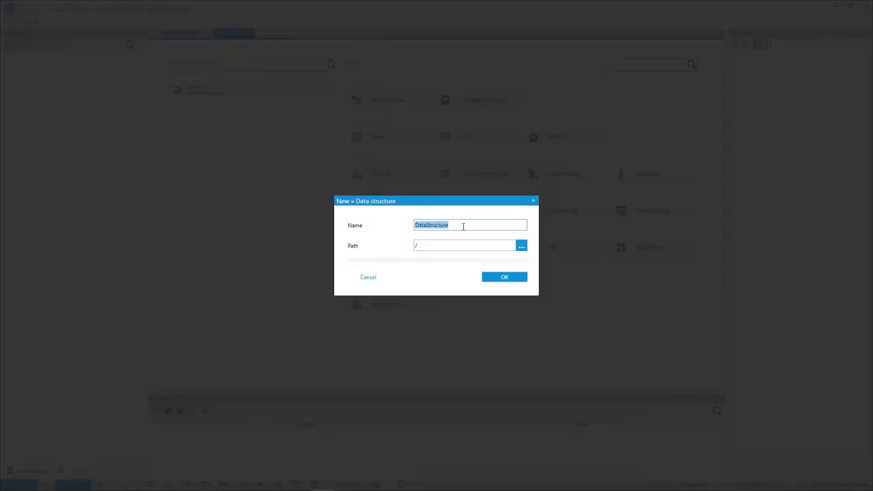
{"action": "type", "text": "client"}
{"action": "left_click", "coordinate": [506, 277]}
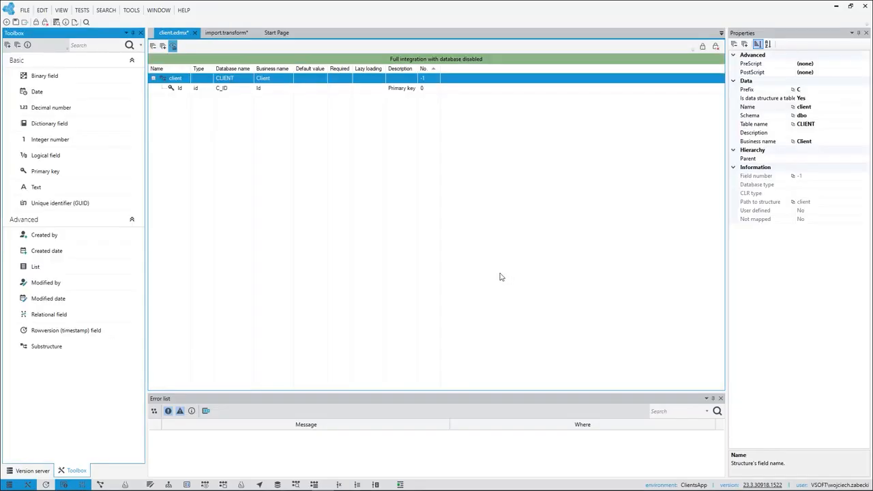
Copy the Name, Surname, TaxID, Registered and Type fields from the Excel Input Table and paste them into the client data structure.
{"action": "left_click", "coordinate": [220, 33]}
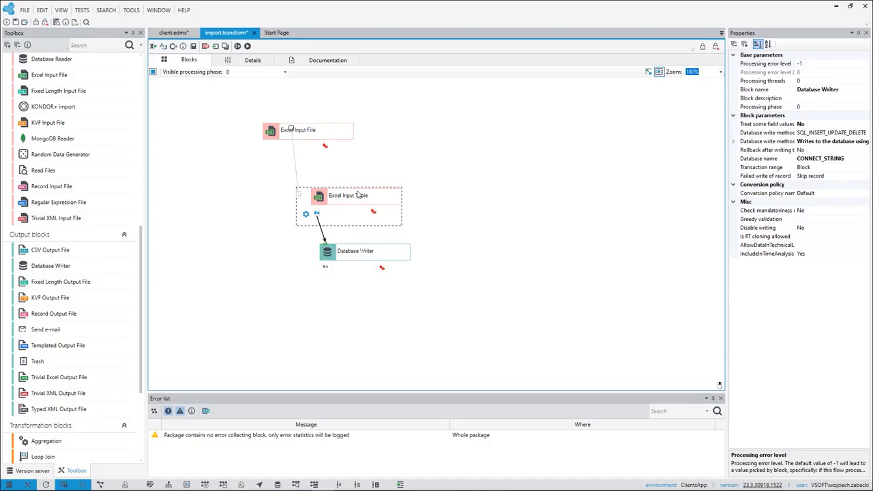
{"action": "double_click", "coordinate": [357, 195]}
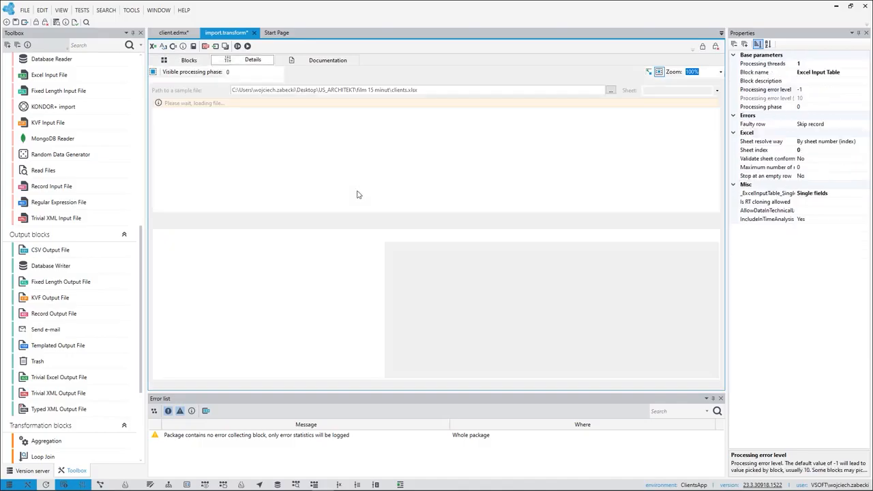
{"action": "left_click", "coordinate": [184, 267]}
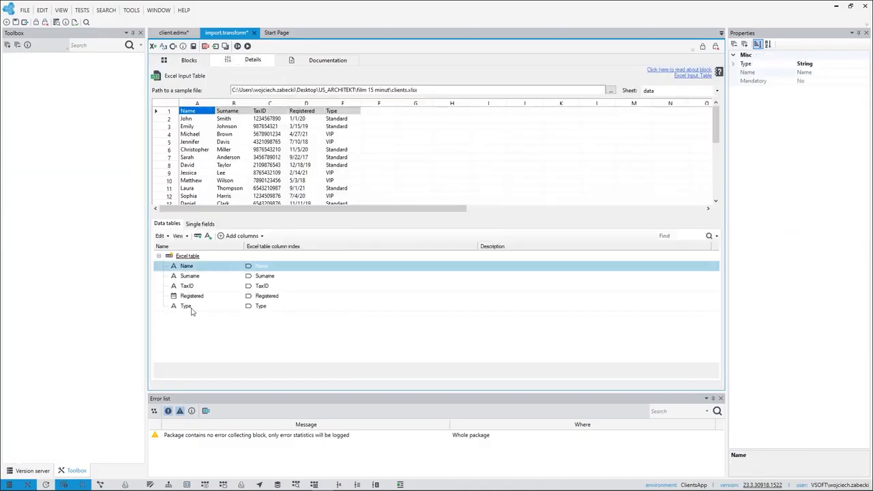
{"action": "left_click", "coordinate": [188, 306], "text": "shift"}
{"action": "right_click", "coordinate": [189, 302]}
{"action": "mouse_move", "coordinate": [214, 372]}
{"action": "left_click", "coordinate": [330, 373]}
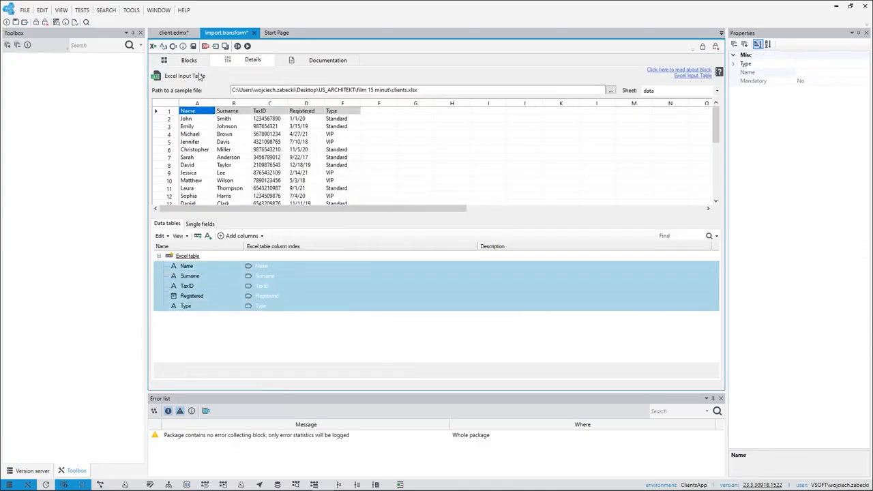
{"action": "left_click", "coordinate": [175, 33]}
{"action": "right_click", "coordinate": [176, 80]}
{"action": "left_click", "coordinate": [217, 213]}
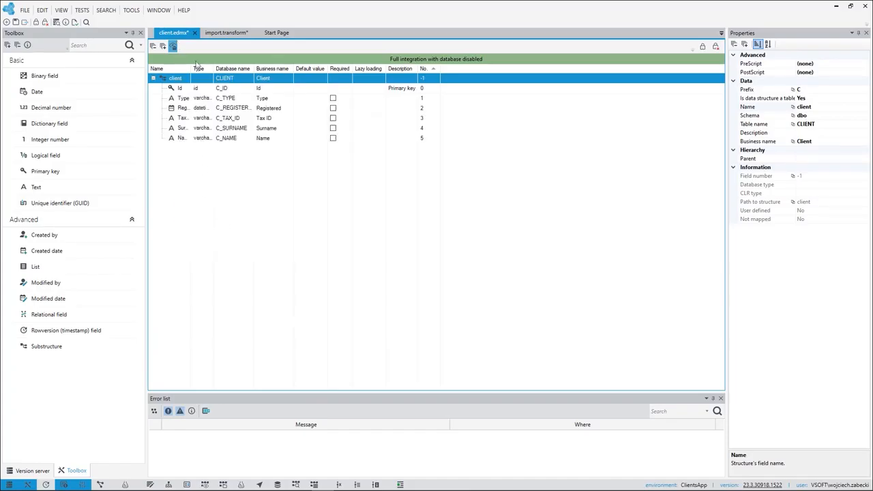
Widen the Name column of the client data structure's field list and save the structure.
{"action": "left_click_drag", "start_coordinate": [192, 68], "coordinate": [251, 70]}
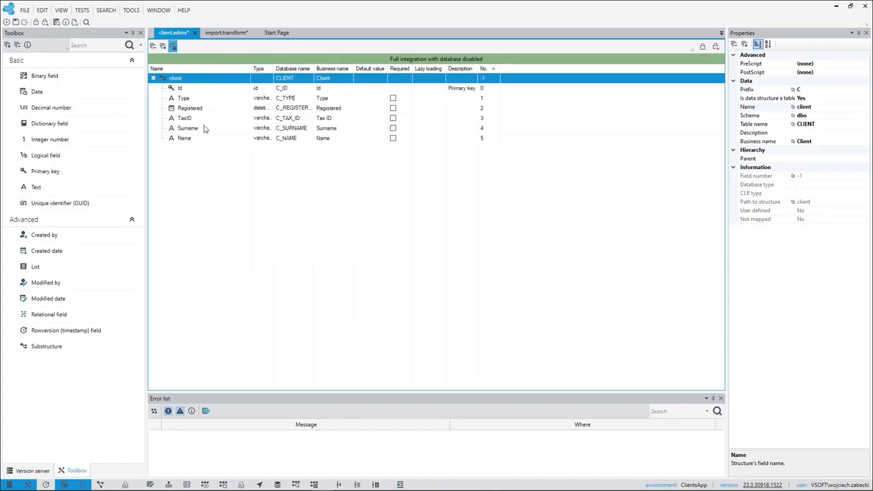
{"action": "left_click", "coordinate": [15, 21]}
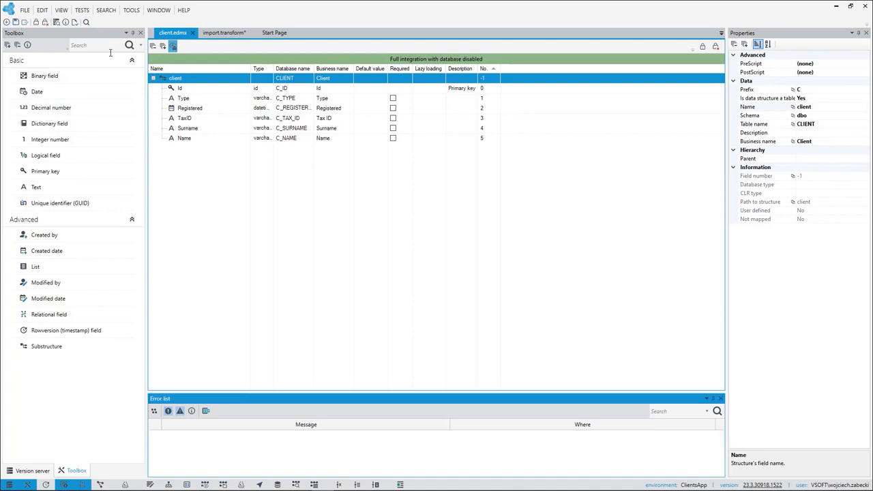
Add a new record under the Excel table in the import package's Database Writer, keeping the default name.
{"action": "left_click", "coordinate": [224, 33]}
{"action": "left_click", "coordinate": [186, 60]}
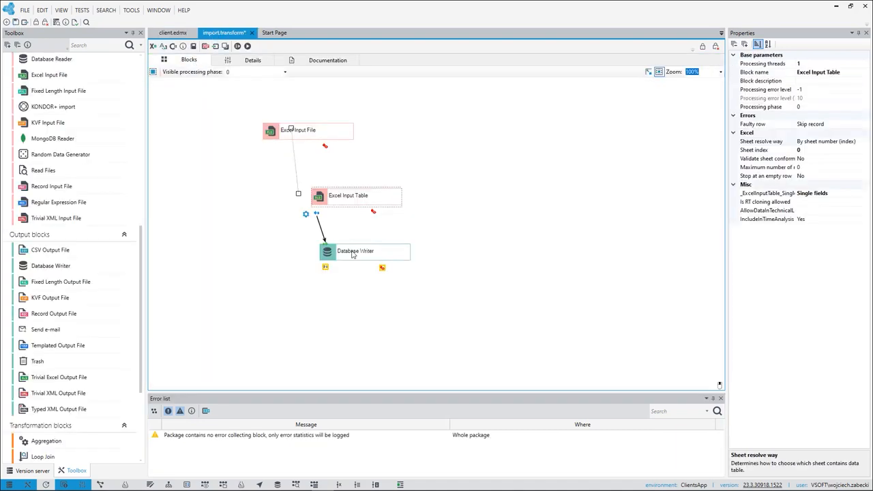
{"action": "double_click", "coordinate": [352, 254]}
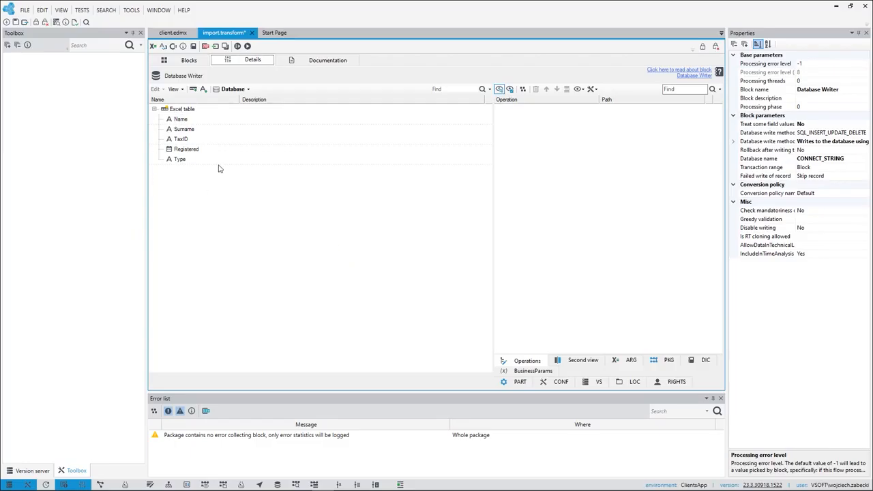
{"action": "right_click", "coordinate": [186, 112]}
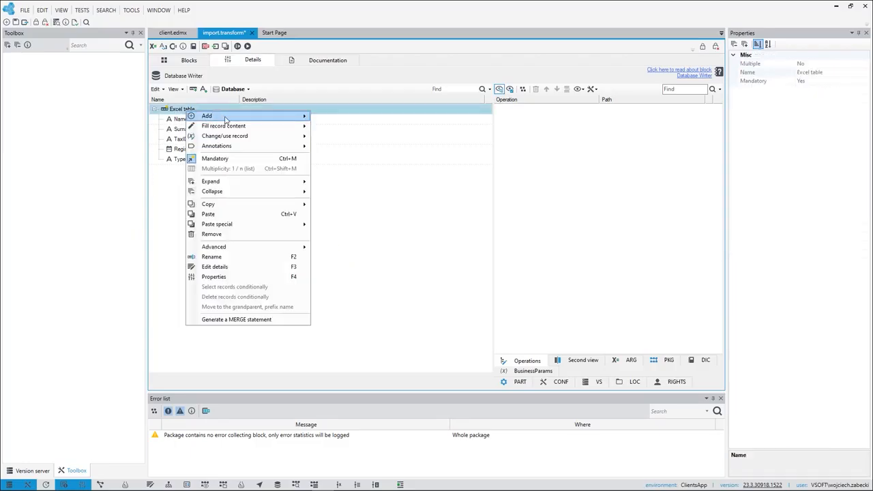
{"action": "mouse_move", "coordinate": [229, 118]}
{"action": "left_click", "coordinate": [368, 243]}
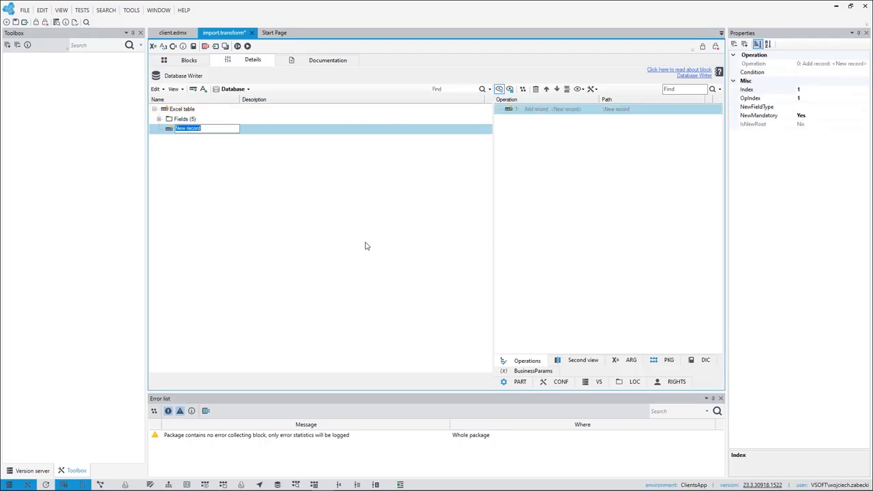
{"action": "left_click", "coordinate": [303, 218]}
Set the new record to be inserted into the data model, using the /client structure as its target.
{"action": "right_click", "coordinate": [198, 130]}
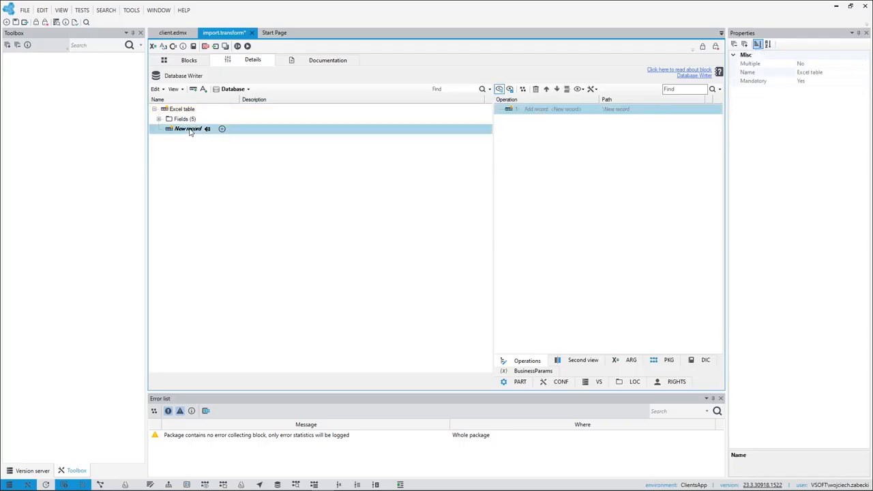
{"action": "mouse_move", "coordinate": [283, 154]}
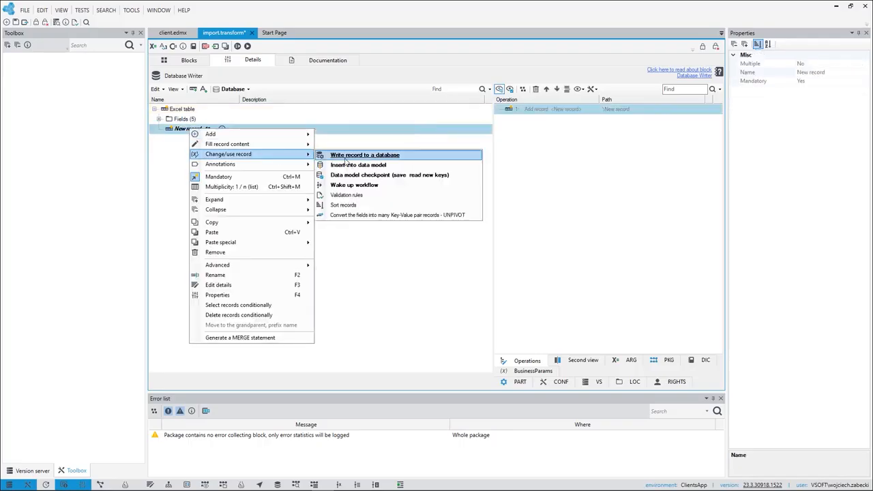
{"action": "left_click", "coordinate": [367, 166]}
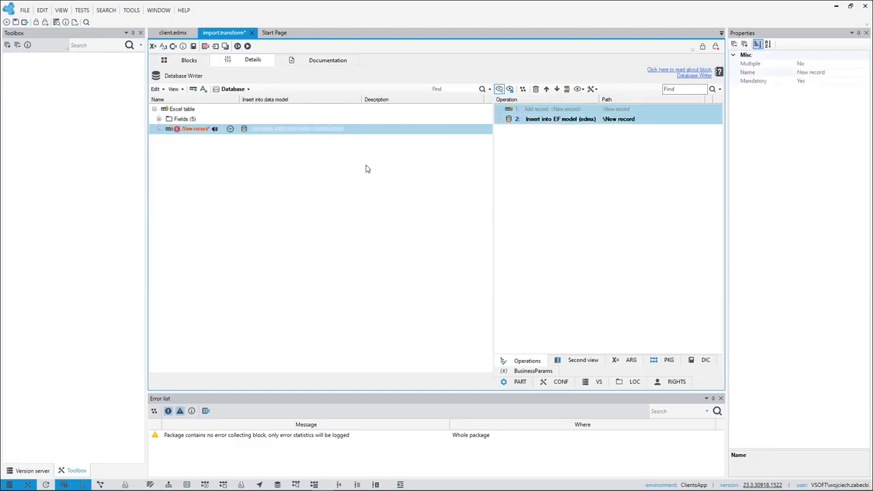
{"action": "left_click", "coordinate": [325, 129]}
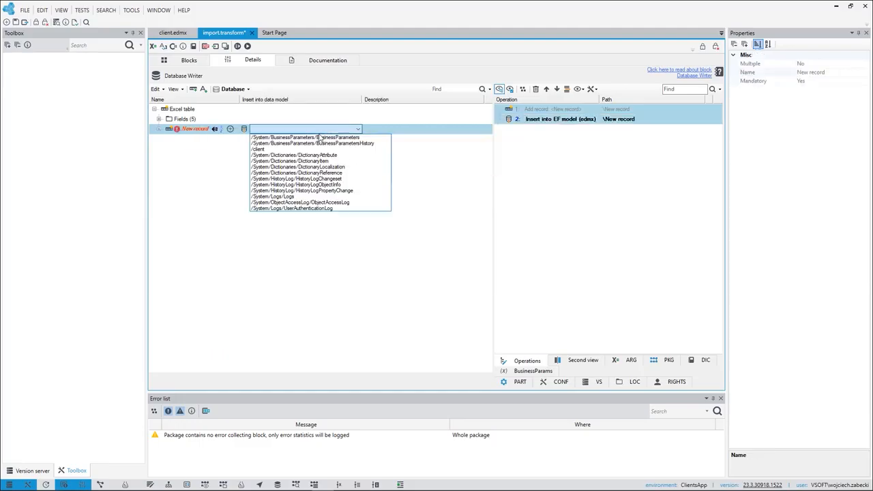
{"action": "left_click", "coordinate": [288, 150]}
Map the Excel table's Name, Surname, TaxID, Registered and Type fields into the new record, copying each and setting it as the value source.
{"action": "left_click", "coordinate": [159, 129]}
{"action": "left_click", "coordinate": [159, 119]}
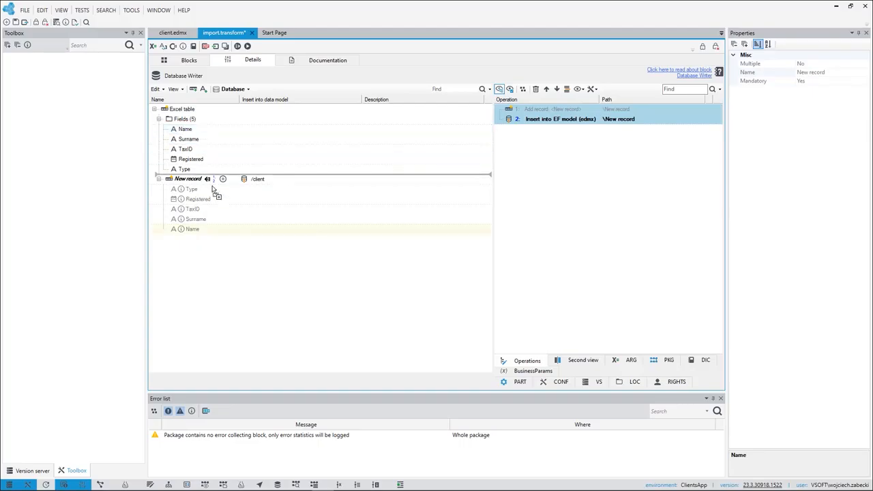
{"action": "right_click", "coordinate": [198, 228]}
{"action": "left_click", "coordinate": [205, 234]}
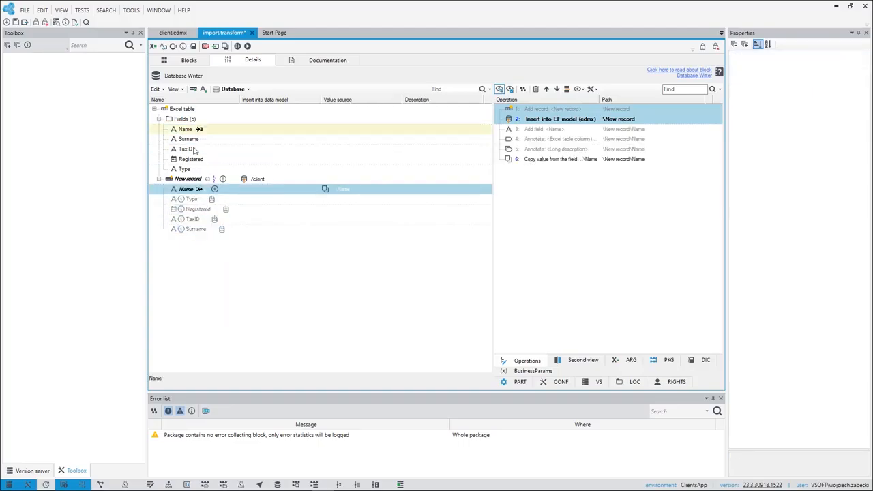
{"action": "right_click", "coordinate": [203, 228]}
{"action": "left_click", "coordinate": [208, 235]}
{"action": "left_click_drag", "start_coordinate": [192, 151], "coordinate": [209, 230]}
{"action": "left_click", "coordinate": [207, 234]}
{"action": "left_click", "coordinate": [232, 234]}
{"action": "left_click_drag", "start_coordinate": [184, 169], "coordinate": [194, 229]}
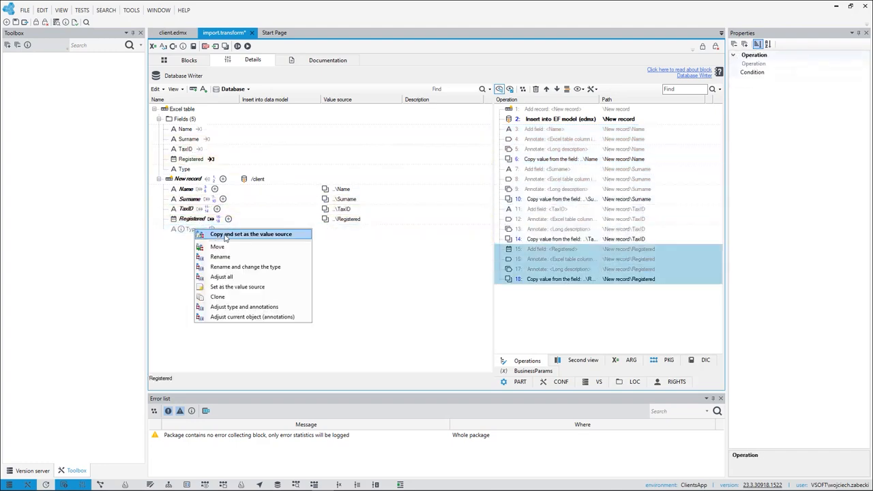
{"action": "left_click", "coordinate": [218, 233]}
Save the import package and run it from its block diagram.
{"action": "left_click", "coordinate": [182, 60]}
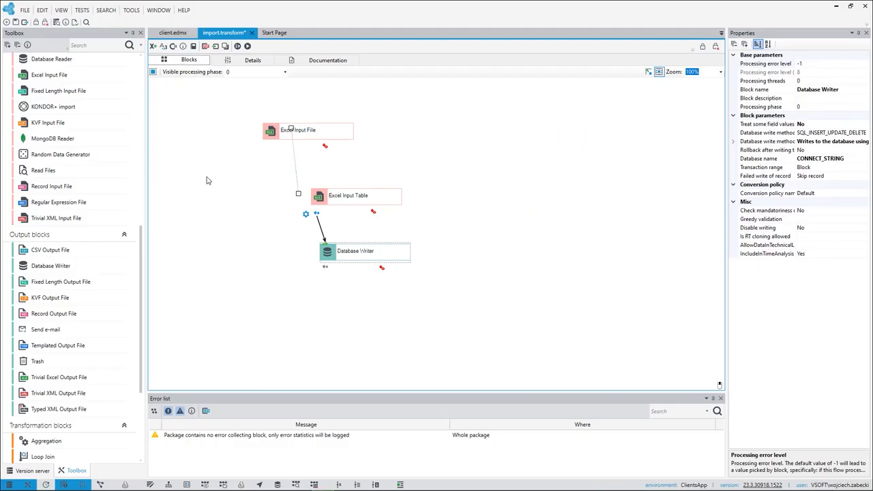
{"action": "left_click", "coordinate": [16, 22]}
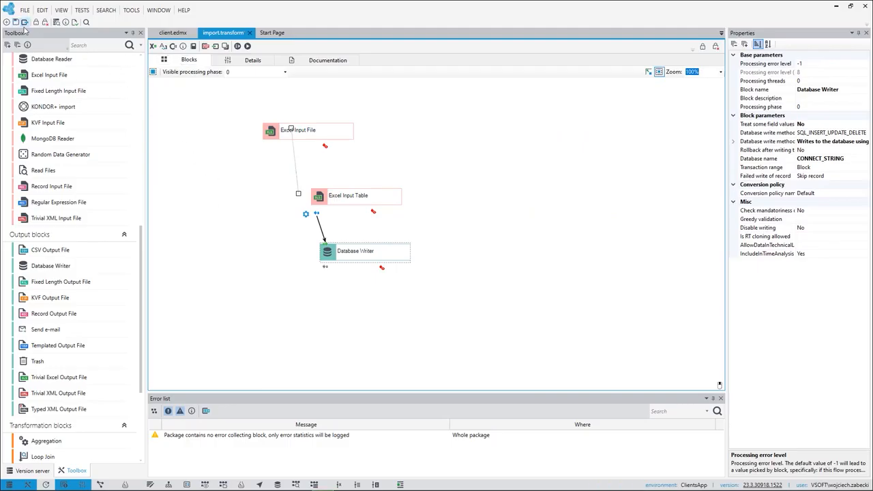
{"action": "left_click", "coordinate": [247, 47]}
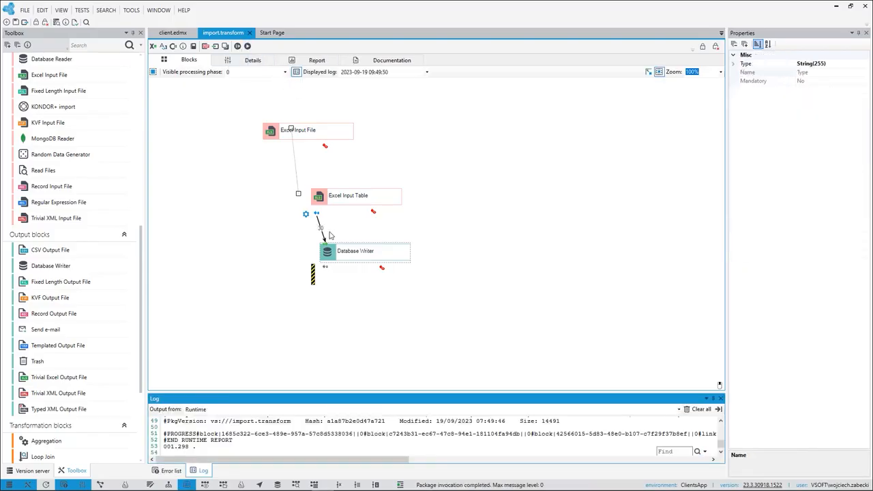
Query the dbo.CLIENT table among the data sources with SELECT * and look through the returned rows.
{"action": "left_click", "coordinate": [277, 485]}
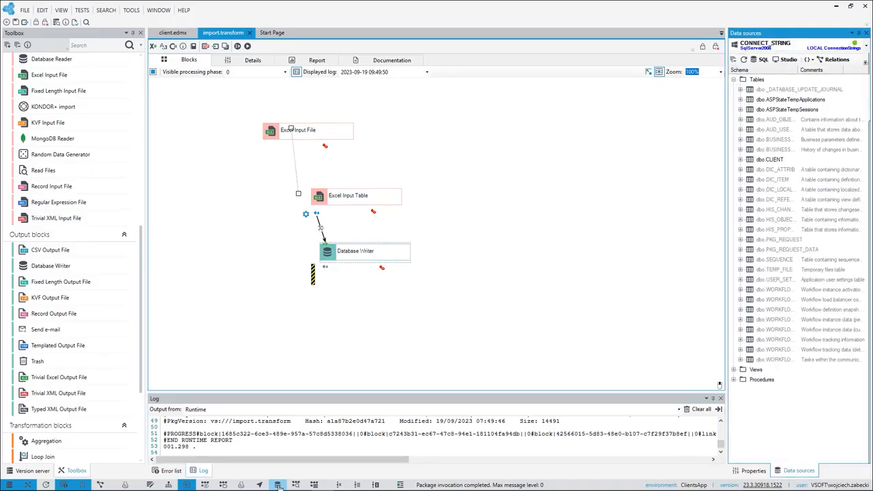
{"action": "left_click", "coordinate": [774, 160]}
{"action": "left_click", "coordinate": [761, 60]}
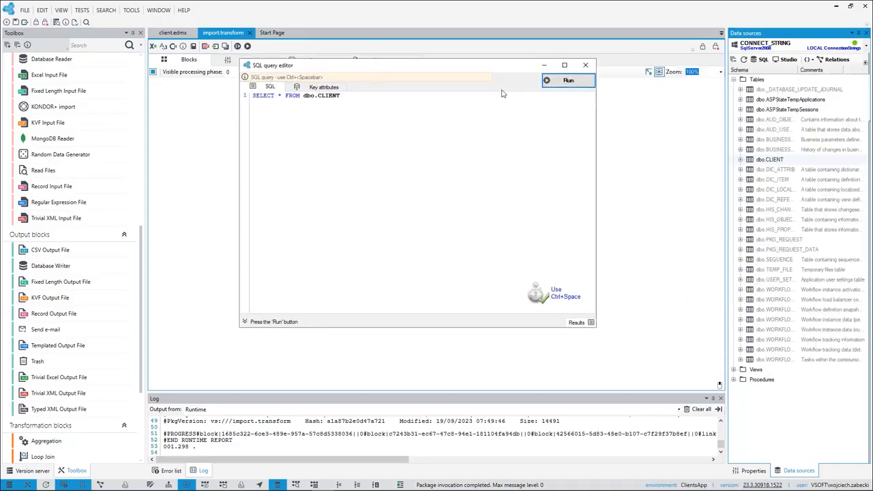
{"action": "left_click", "coordinate": [566, 82]}
{"action": "scroll", "coordinate": [479, 254], "scroll_direction": "down", "scroll_amount": 6}
{"action": "scroll", "coordinate": [477, 258], "scroll_direction": "up", "scroll_amount": 6}
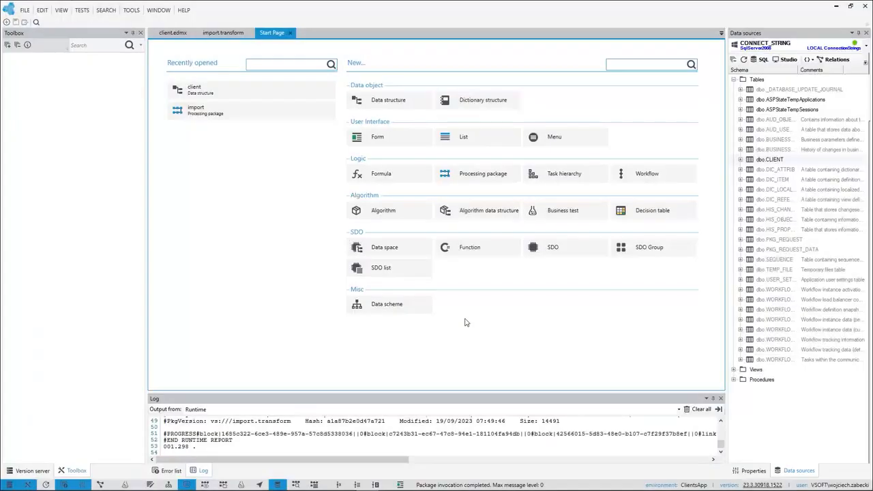
Create a list named "Clients" based on the client.edmx data structure, with an action column.
{"action": "left_click", "coordinate": [464, 140]}
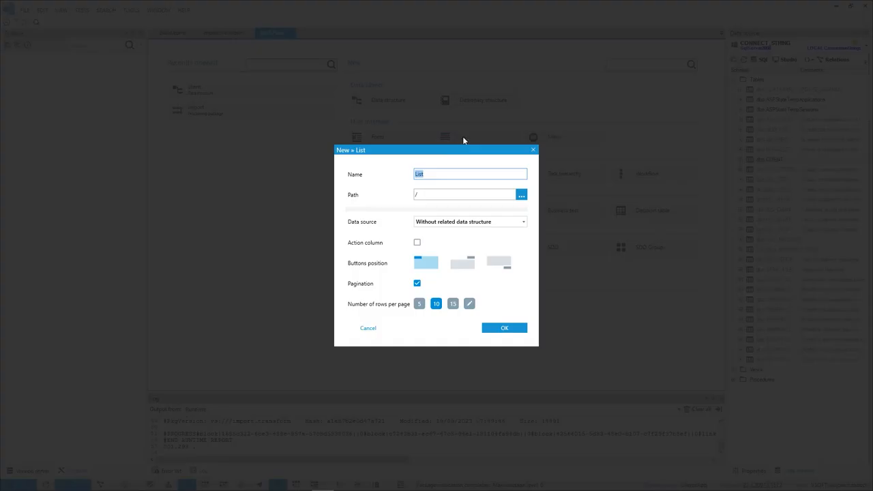
{"action": "type", "text": "Clients"}
{"action": "left_click", "coordinate": [457, 225]}
{"action": "left_click", "coordinate": [441, 236]}
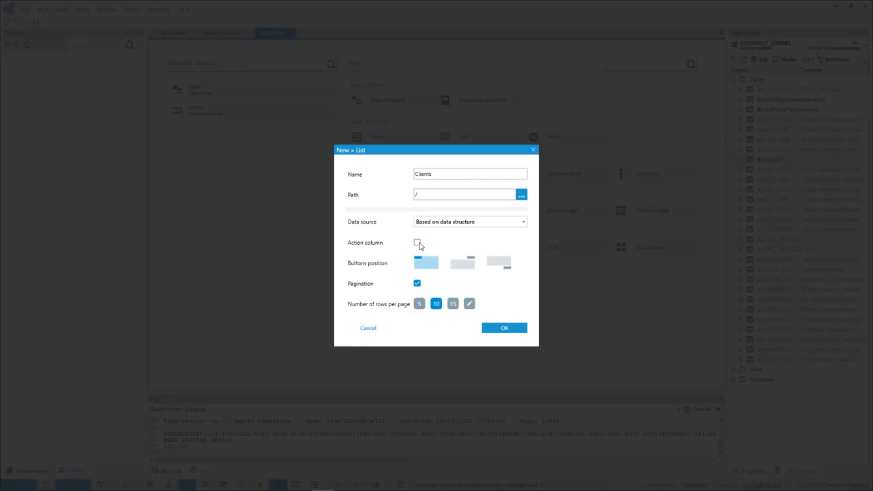
{"action": "left_click", "coordinate": [495, 329]}
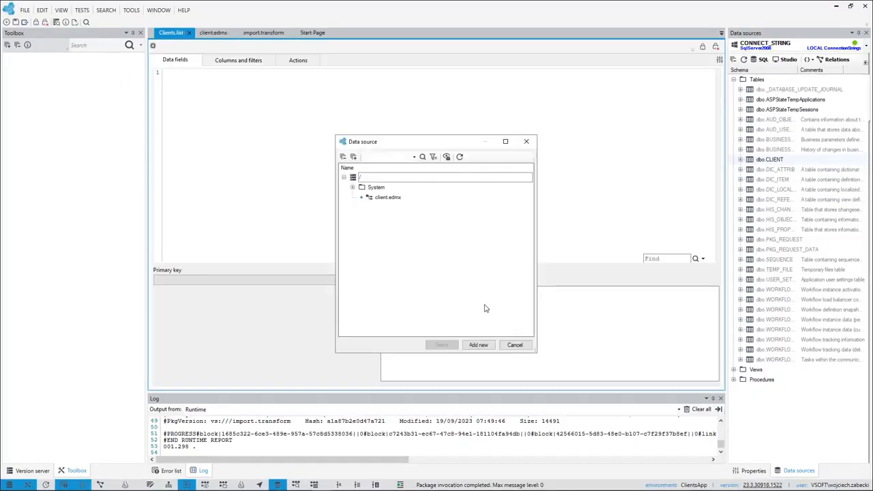
{"action": "left_click", "coordinate": [389, 198]}
{"action": "left_click", "coordinate": [442, 344]}
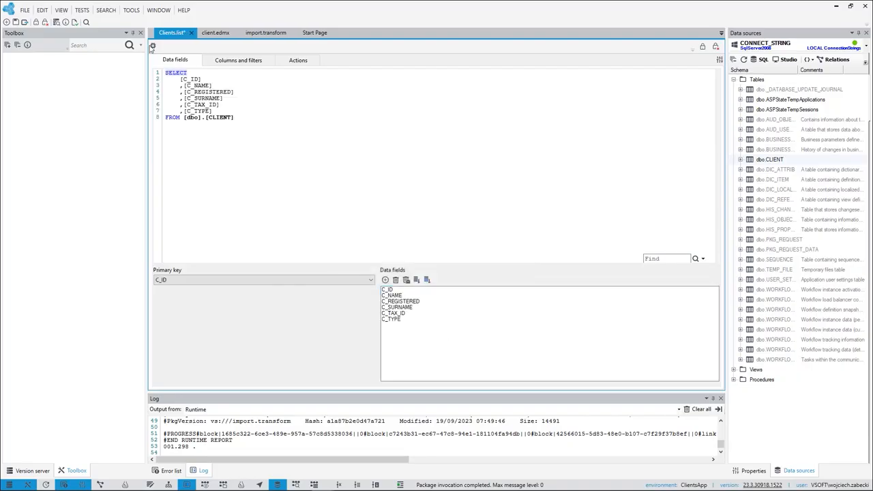
Save the Clients list and preview it in the browser, logging in to ClientsApp with the prefilled credentials.
{"action": "left_click", "coordinate": [15, 23]}
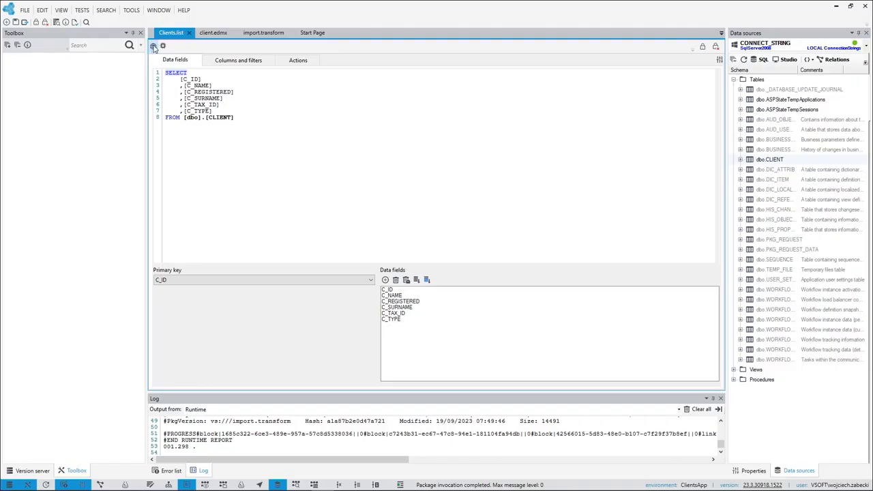
{"action": "left_click", "coordinate": [154, 46]}
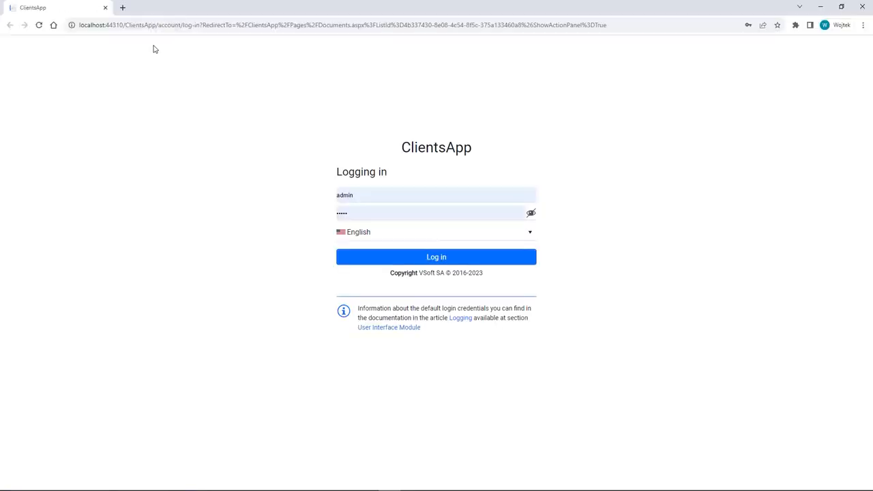
{"action": "left_click", "coordinate": [437, 257]}
{"action": "left_click", "coordinate": [504, 159]}
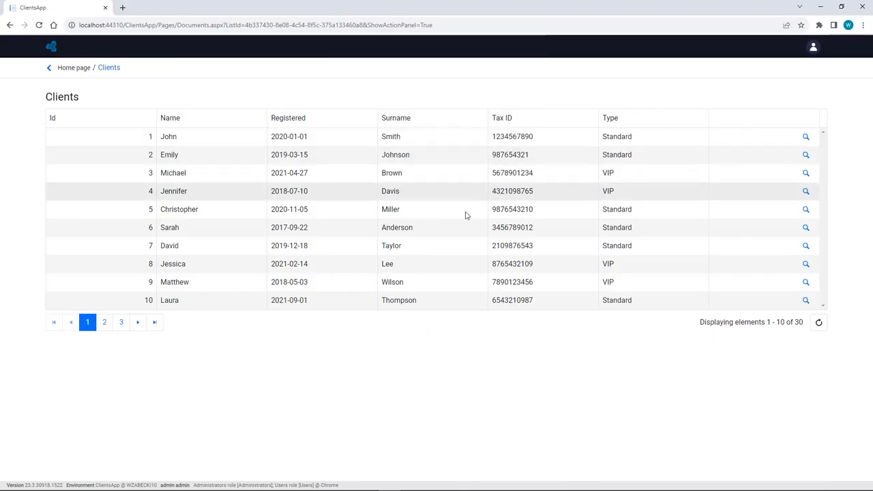
Back in the list editor, set the Id column's width to 5% and move the Surname column above Registered.
{"action": "key", "text": "alt+Tab"}
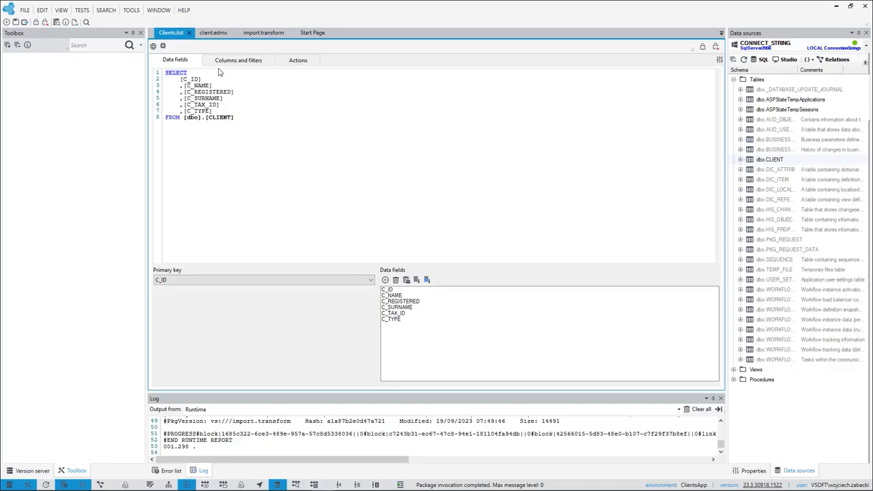
{"action": "left_click", "coordinate": [238, 61]}
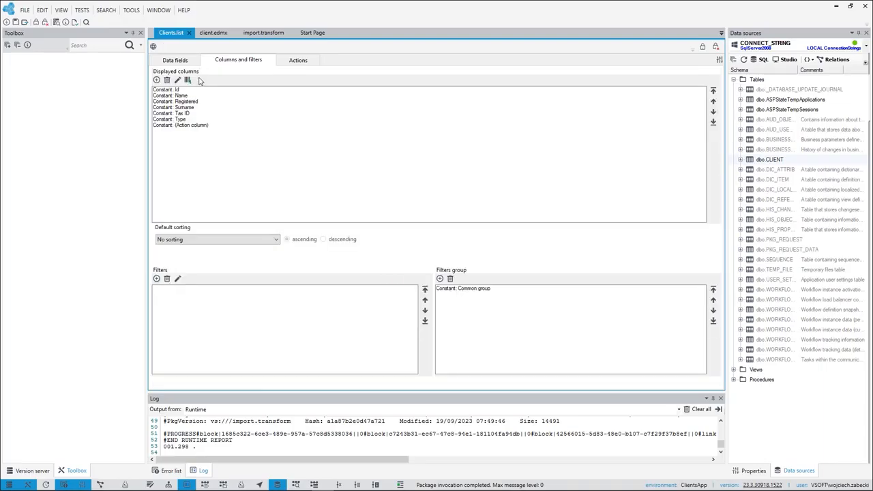
{"action": "double_click", "coordinate": [156, 90]}
{"action": "left_click", "coordinate": [410, 238]}
{"action": "type", "text": "5"}
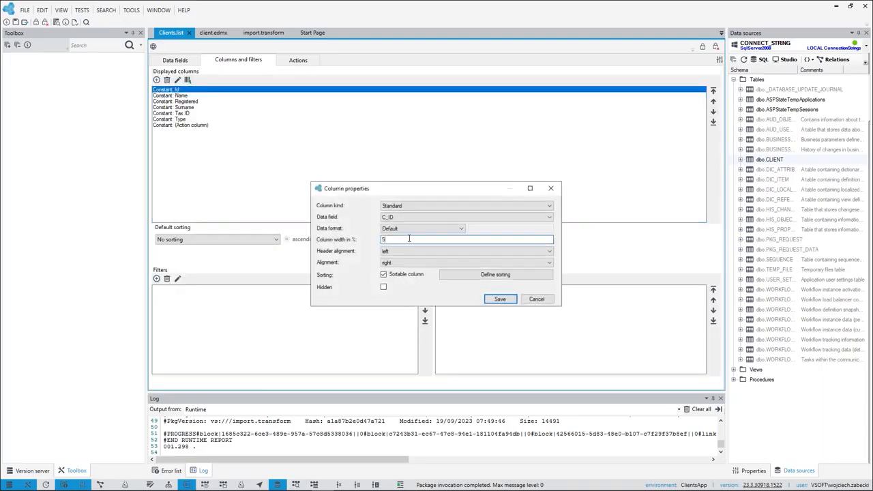
{"action": "key", "text": "Return"}
{"action": "left_click", "coordinate": [191, 108]}
{"action": "left_click", "coordinate": [713, 101]}
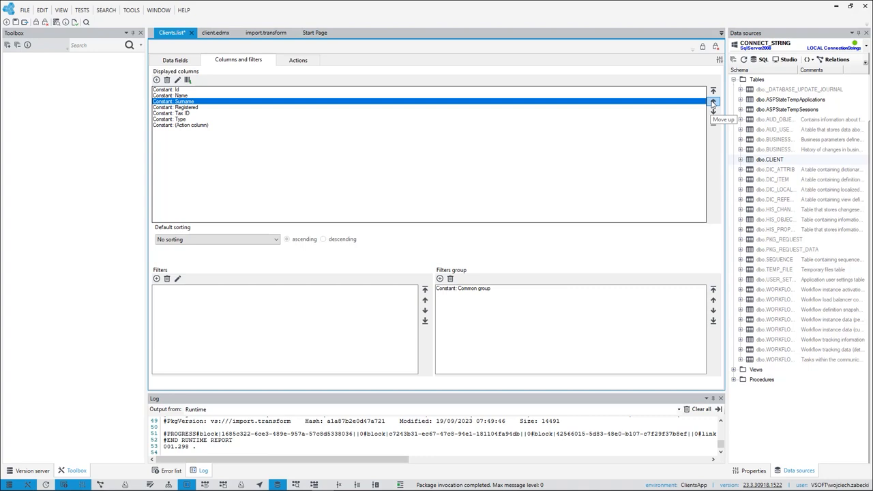
Add two text filters to the list, one for the C_NAME field and one for C_SURNAME.
{"action": "left_click", "coordinate": [156, 278]}
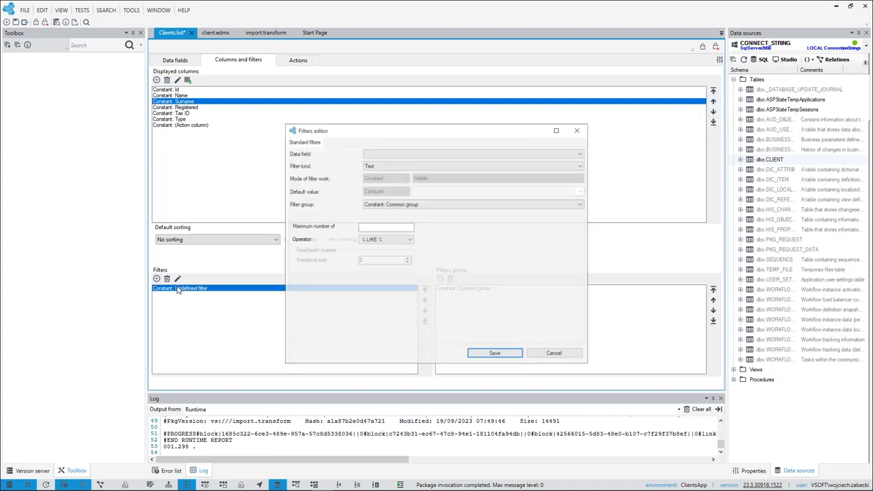
{"action": "left_click", "coordinate": [402, 154]}
{"action": "left_click", "coordinate": [391, 168]}
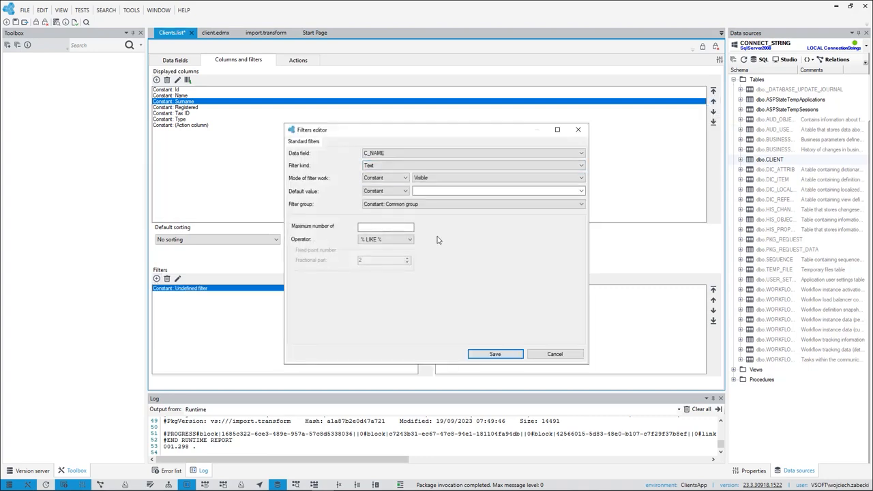
{"action": "left_click", "coordinate": [498, 356]}
{"action": "left_click", "coordinate": [157, 279]}
{"action": "left_click", "coordinate": [383, 154]}
{"action": "left_click", "coordinate": [385, 179]}
{"action": "left_click", "coordinate": [491, 354]}
Save the list and try its filters in the browser preview with "em" as name and "wal" as surname.
{"action": "left_click", "coordinate": [16, 22]}
{"action": "left_click", "coordinate": [154, 47]}
{"action": "left_click", "coordinate": [145, 120]}
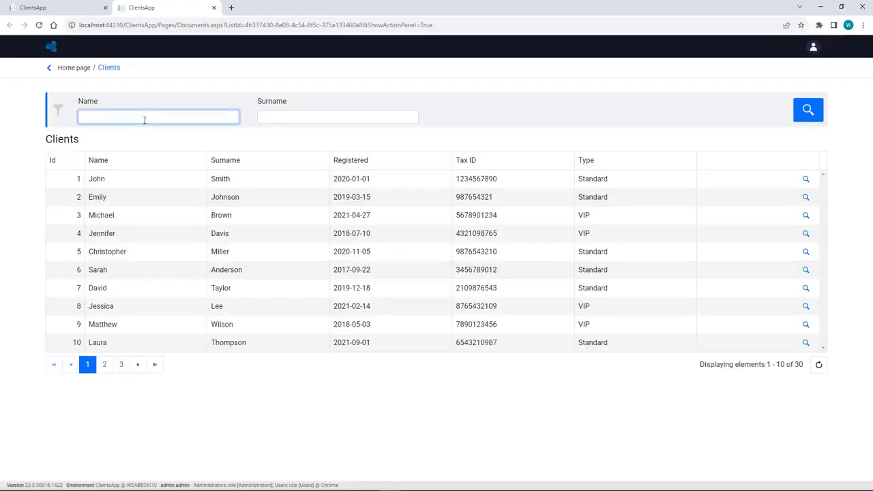
{"action": "type", "text": "em"}
{"action": "left_click", "coordinate": [292, 121]}
{"action": "type", "text": "wal"}
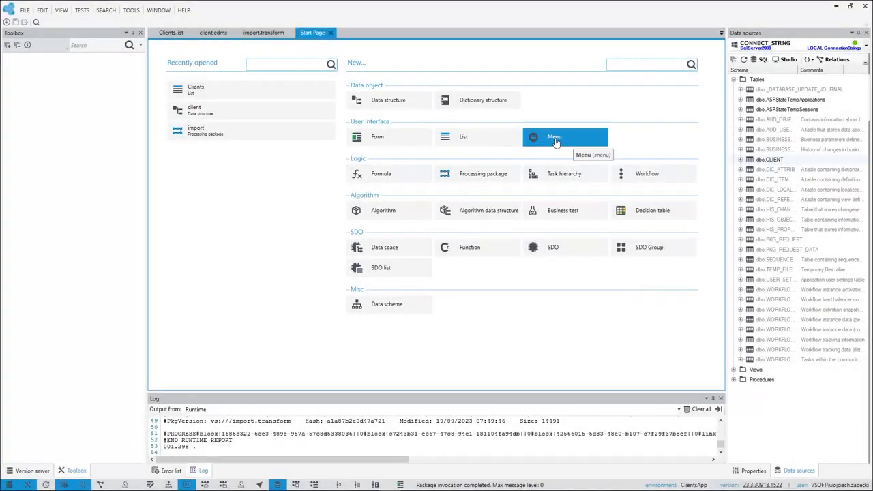
Create a new menu with the default name and add a menu item to it.
{"action": "left_click", "coordinate": [555, 139]}
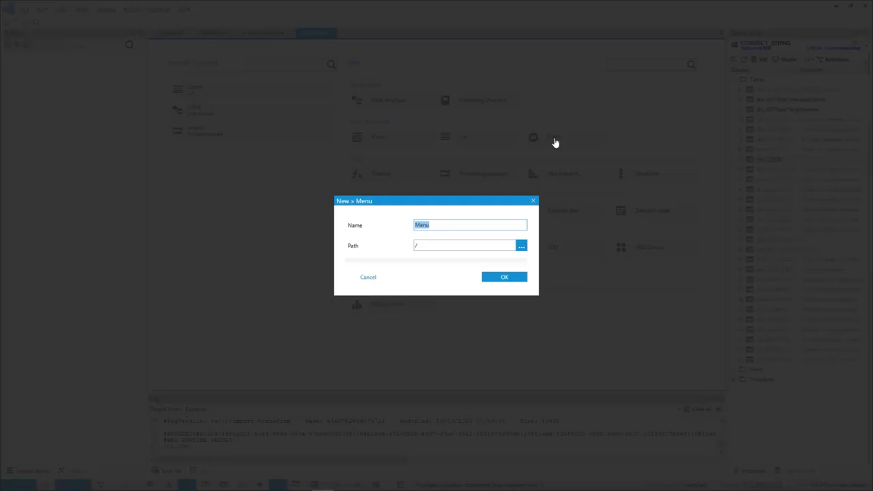
{"action": "left_click", "coordinate": [506, 279]}
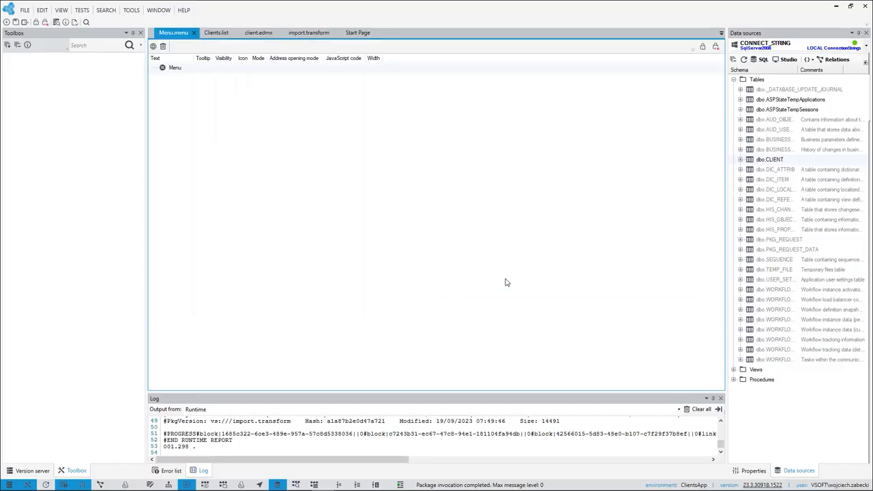
{"action": "left_click", "coordinate": [170, 71]}
{"action": "right_click", "coordinate": [170, 72]}
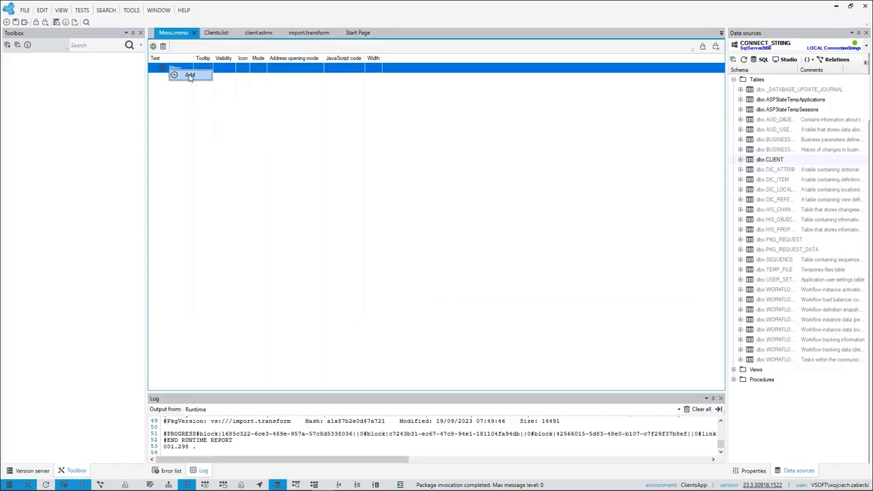
{"action": "left_click", "coordinate": [190, 77]}
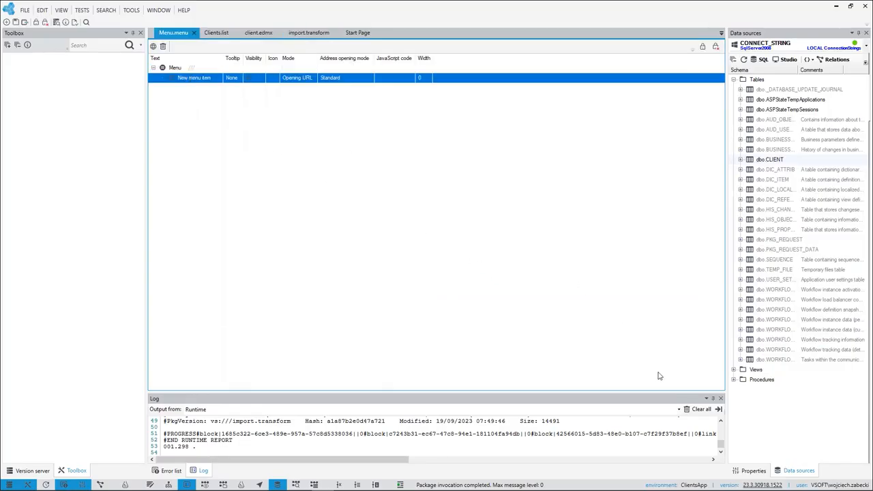
Link the new menu item's URL to Clients.list.
{"action": "left_click", "coordinate": [750, 471]}
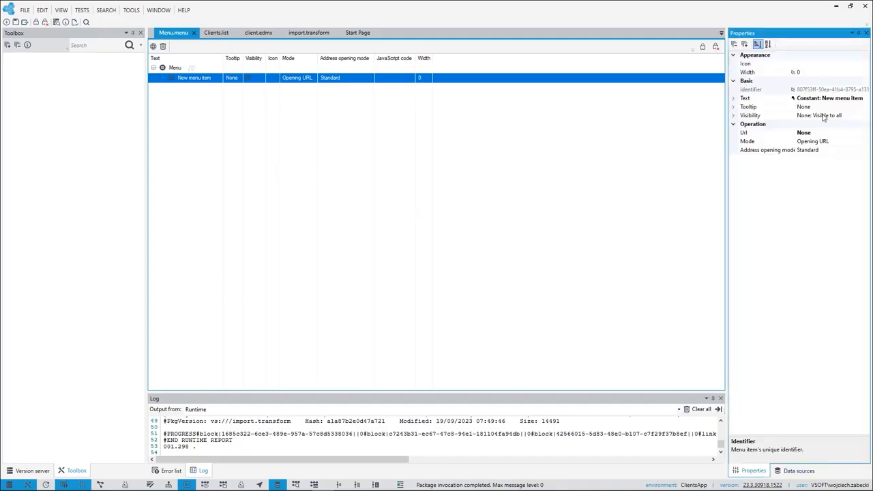
{"action": "left_click", "coordinate": [852, 134]}
{"action": "left_click", "coordinate": [865, 134]}
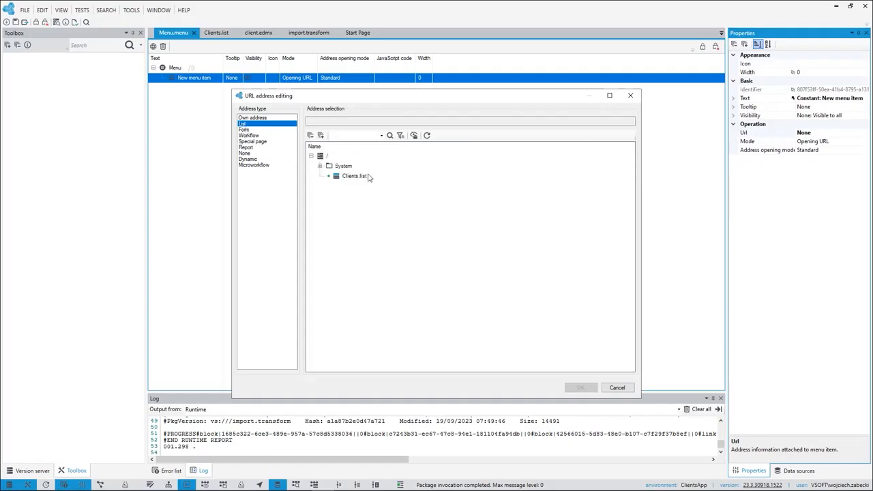
{"action": "left_click", "coordinate": [366, 176]}
{"action": "left_click", "coordinate": [579, 387]}
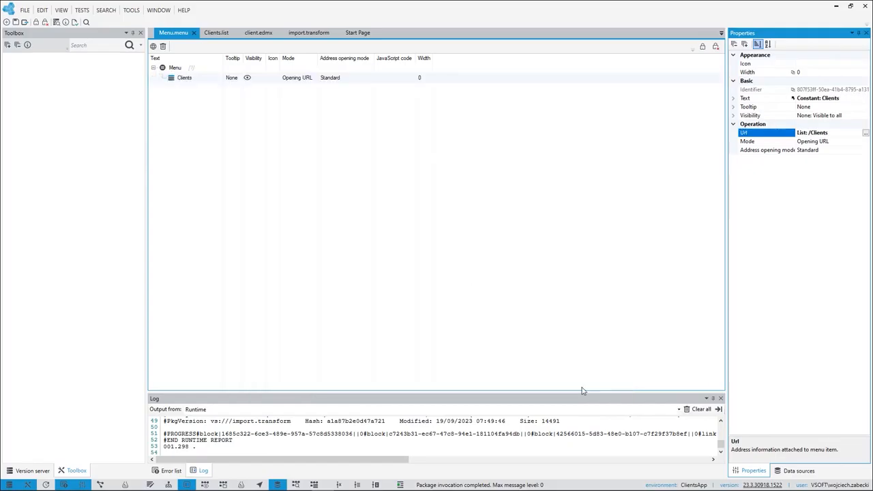
Save the menu, preview it in the browser and open the Clients list from its menu item.
{"action": "left_click", "coordinate": [16, 24]}
{"action": "left_click", "coordinate": [153, 46]}
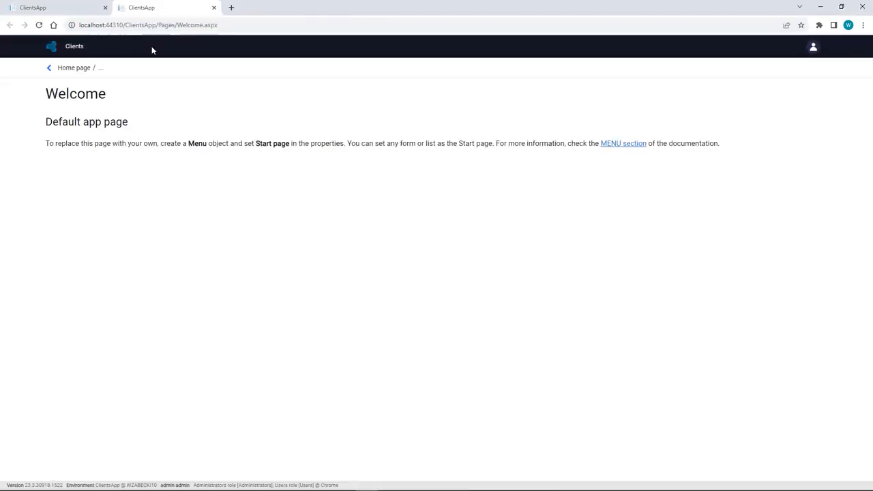
{"action": "left_click", "coordinate": [71, 50]}
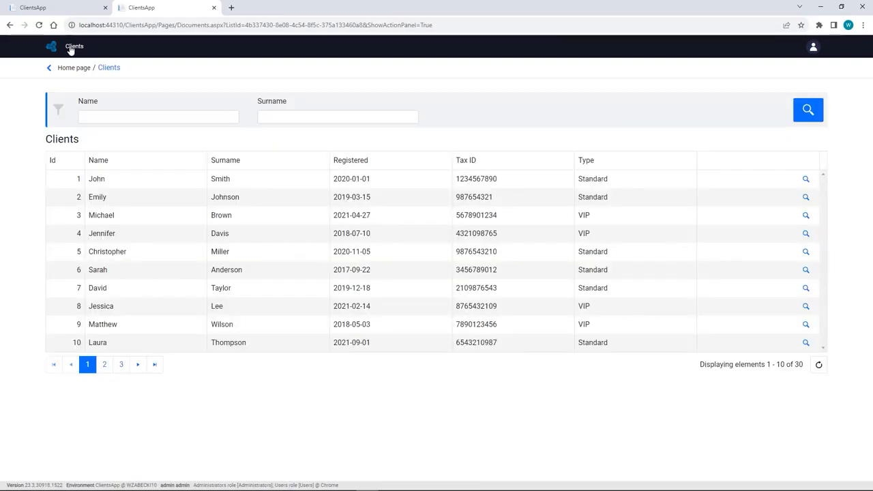
{"action": "key", "text": "alt+Tab"}
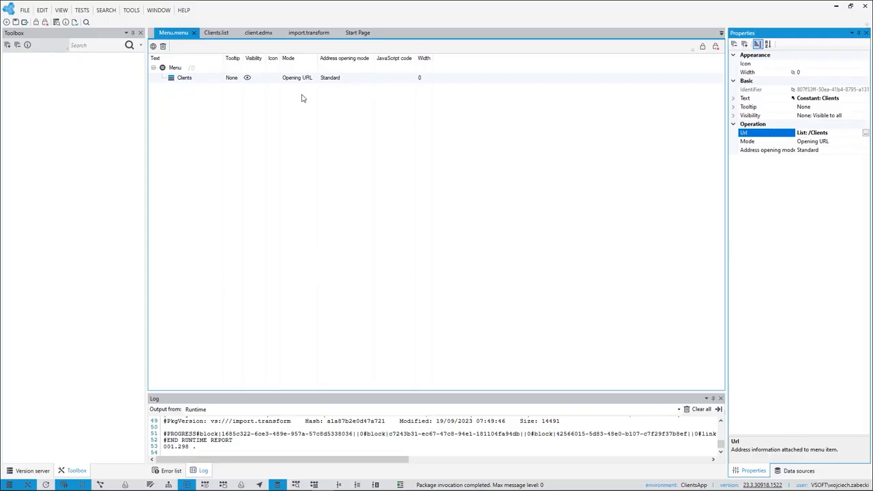
Create a form named ClientDetails based on the client.edmx data structure.
{"action": "left_click", "coordinate": [350, 34]}
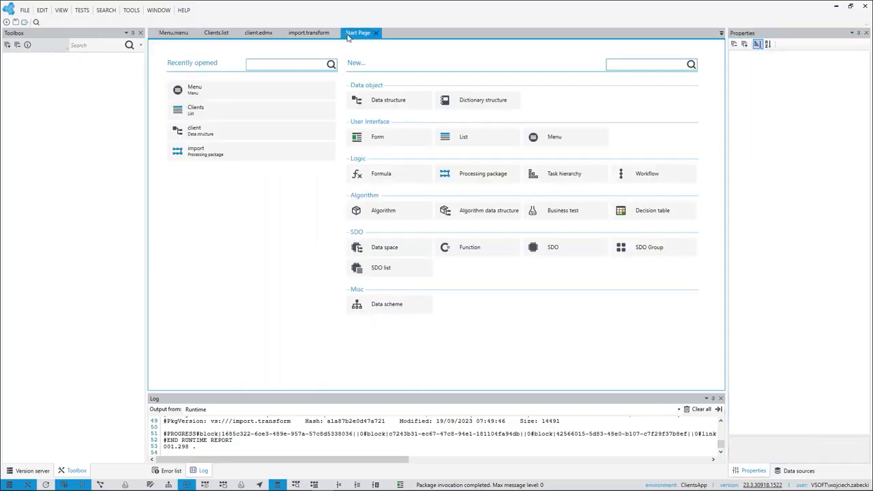
{"action": "left_click", "coordinate": [381, 140]}
{"action": "type", "text": "ClientDetails"}
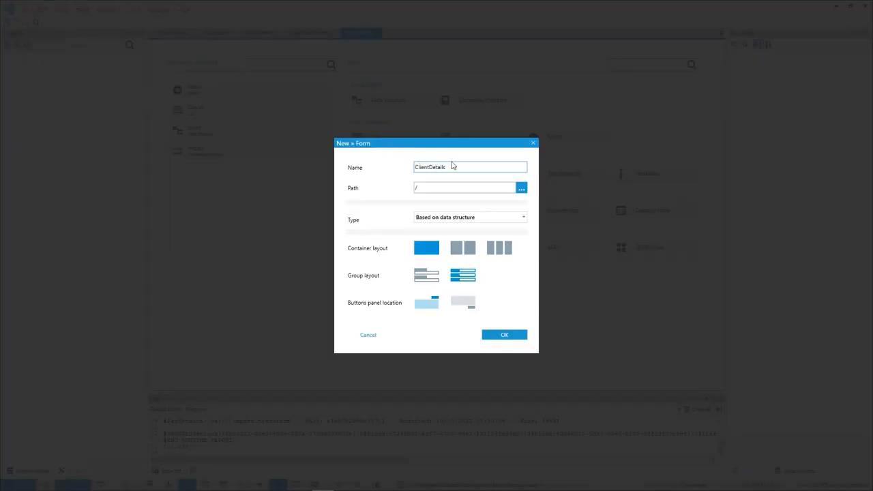
{"action": "left_click", "coordinate": [502, 335]}
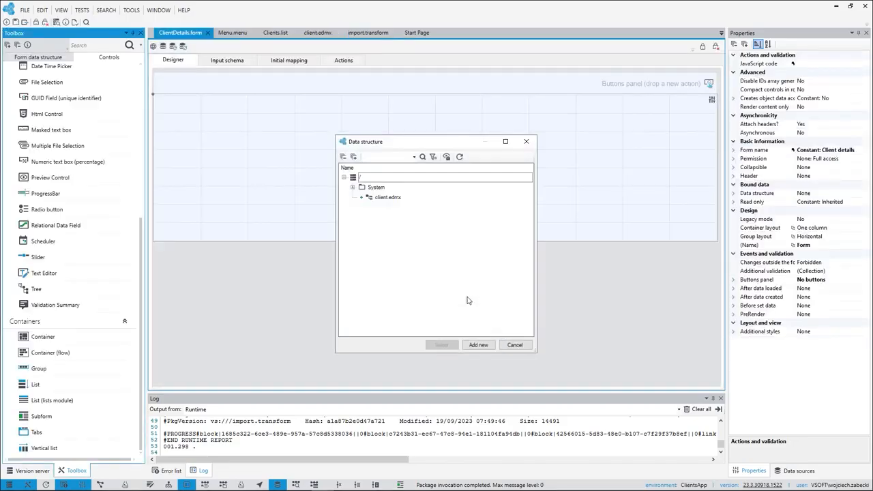
{"action": "left_click", "coordinate": [387, 197]}
{"action": "left_click", "coordinate": [442, 345]}
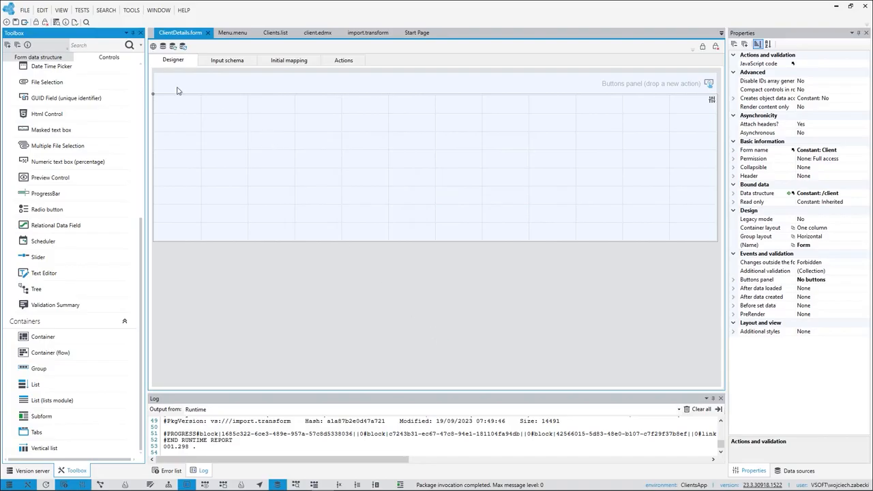
Place the Name, Surname, Registered, Type and TaxID fields one below another on the form.
{"action": "left_click", "coordinate": [54, 59]}
{"action": "left_click_drag", "start_coordinate": [32, 161], "coordinate": [180, 119]}
{"action": "left_click_drag", "start_coordinate": [103, 142], "coordinate": [169, 148]}
{"action": "left_click_drag", "start_coordinate": [37, 110], "coordinate": [181, 191]}
{"action": "left_click_drag", "start_coordinate": [30, 95], "coordinate": [198, 240]}
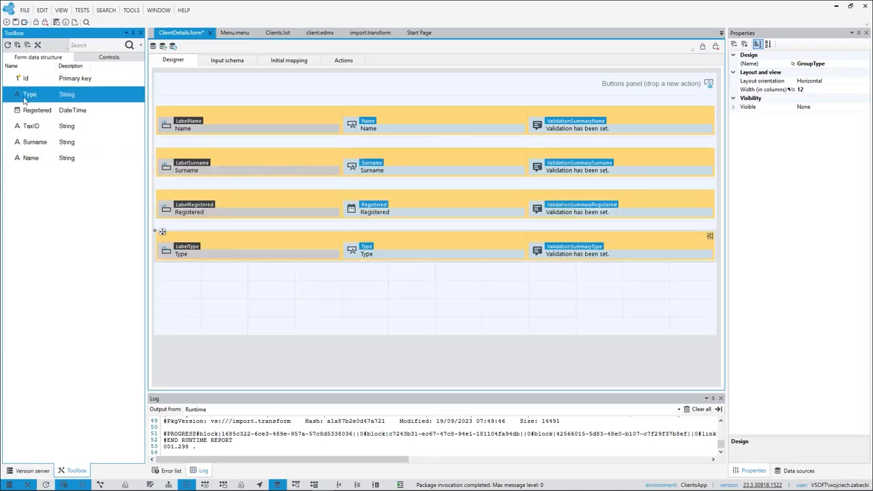
{"action": "left_click_drag", "start_coordinate": [31, 127], "coordinate": [183, 286]}
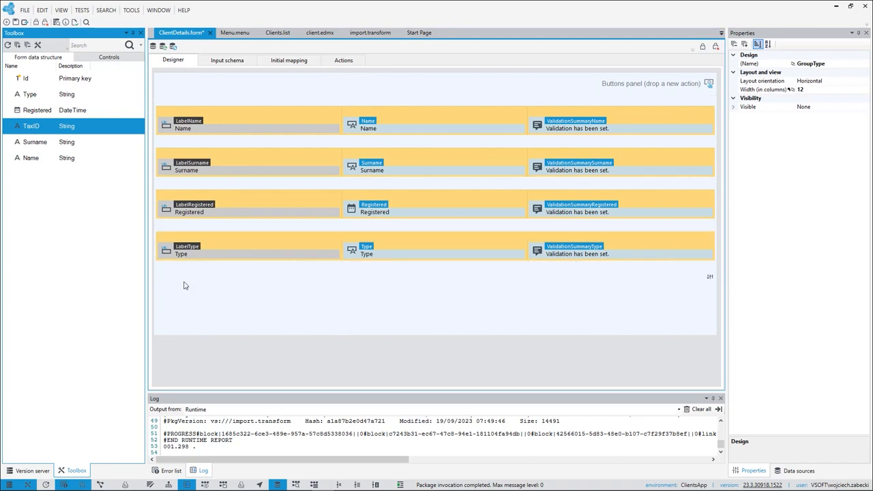
Add a button to the form's buttons panel and assign the Save action to it.
{"action": "left_click", "coordinate": [123, 60]}
{"action": "left_click_drag", "start_coordinate": [36, 84], "coordinate": [607, 86]}
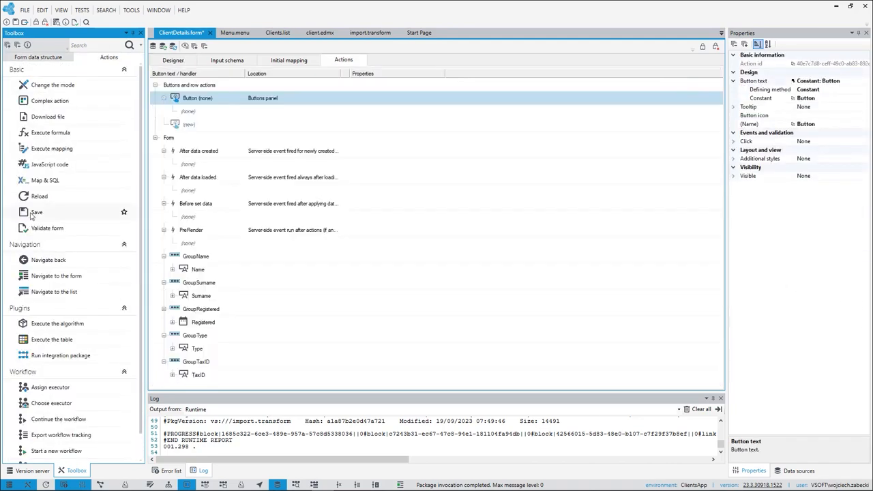
{"action": "left_click_drag", "start_coordinate": [32, 216], "coordinate": [217, 110]}
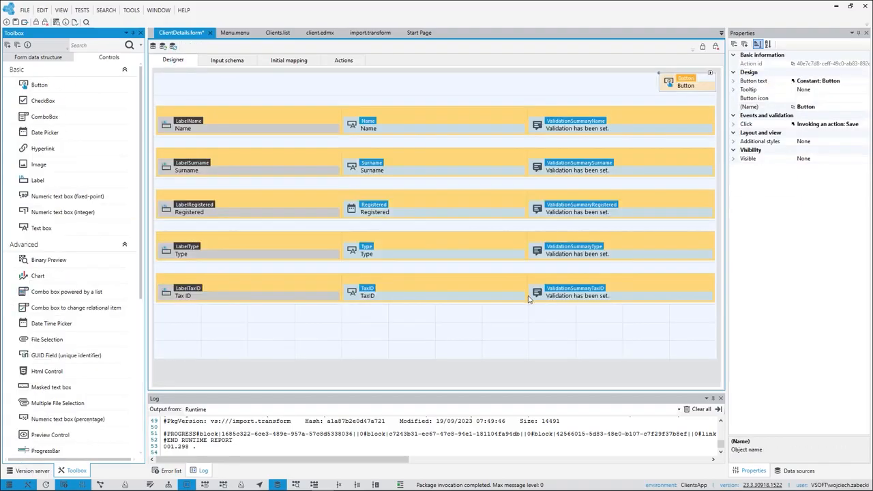
Change the form's properties so that the buttons panel is located below the fields.
{"action": "left_click", "coordinate": [656, 102]}
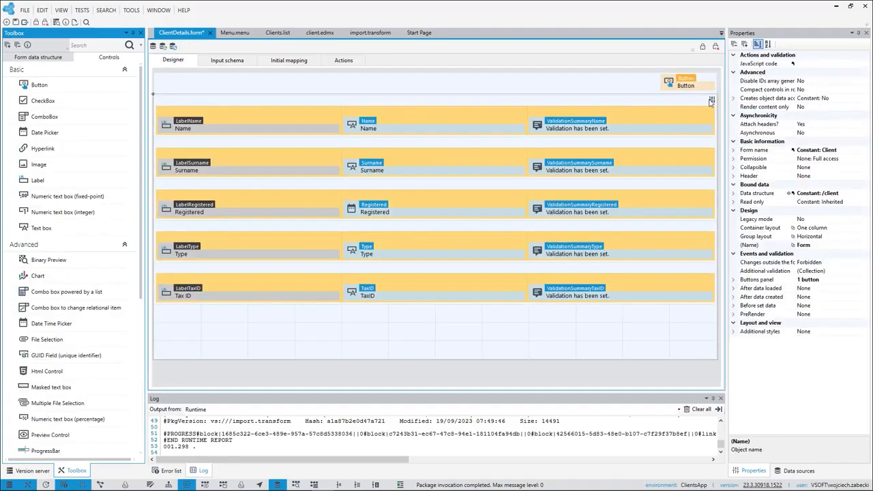
{"action": "double_click", "coordinate": [711, 121]}
{"action": "left_click", "coordinate": [474, 265]}
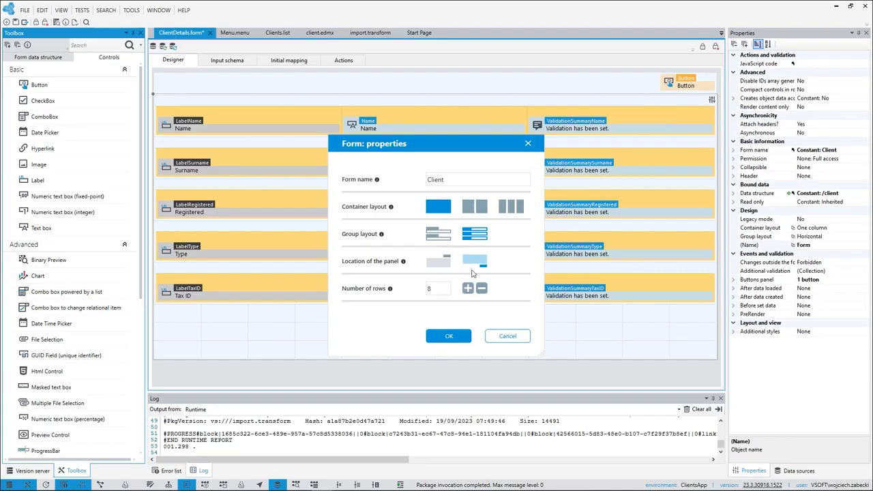
{"action": "left_click", "coordinate": [450, 336]}
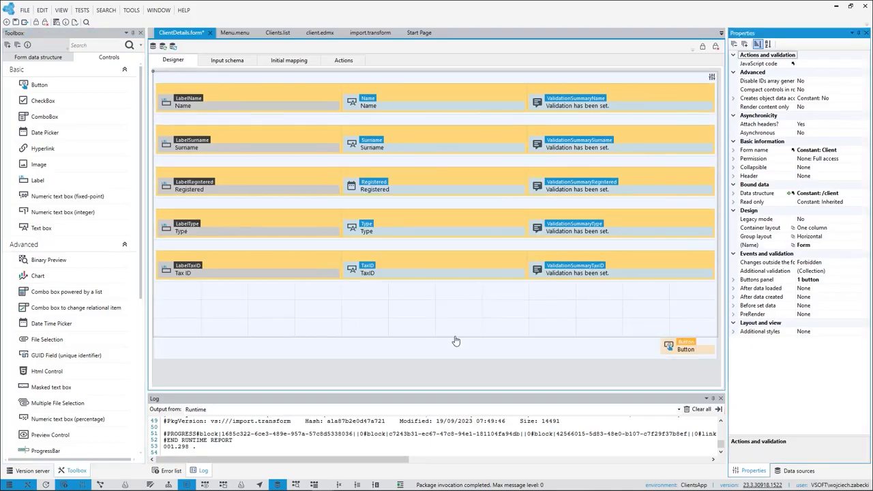
Save the ClientDetails form and check its layout in the browser preview.
{"action": "key", "text": "ctrl+s"}
{"action": "left_click", "coordinate": [153, 49]}
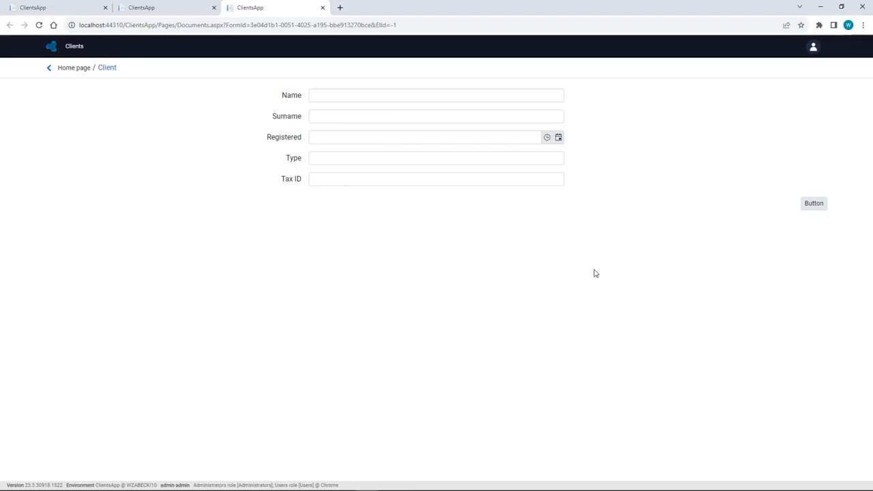
{"action": "key", "text": "alt+Tab"}
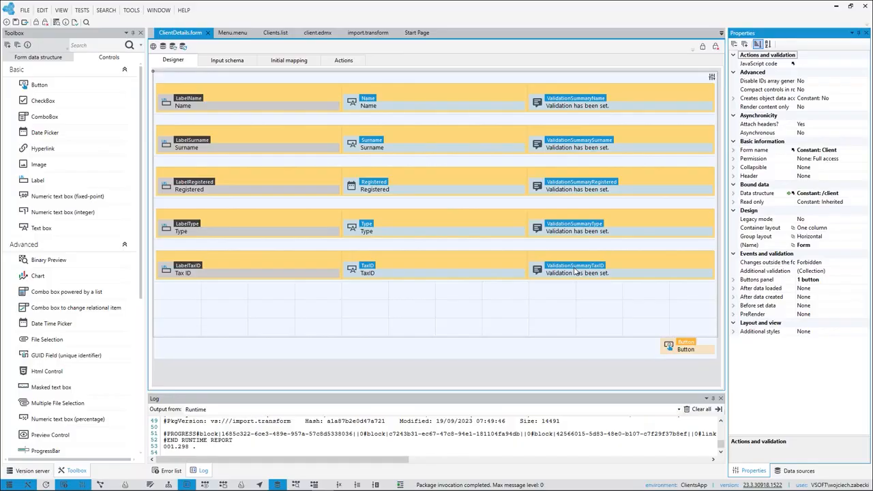
Add a Navigate to the form action to the action column button in Clients.list, targeting ClientDetails.form.
{"action": "left_click", "coordinate": [275, 32]}
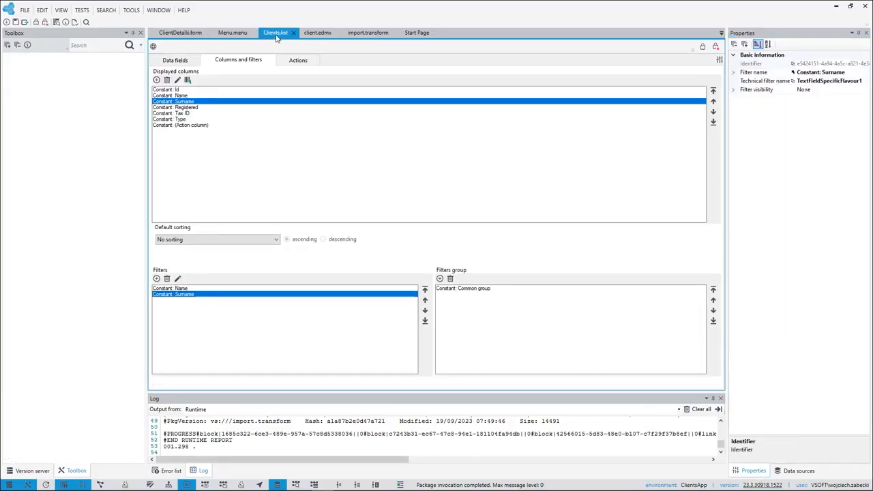
{"action": "left_click", "coordinate": [297, 61]}
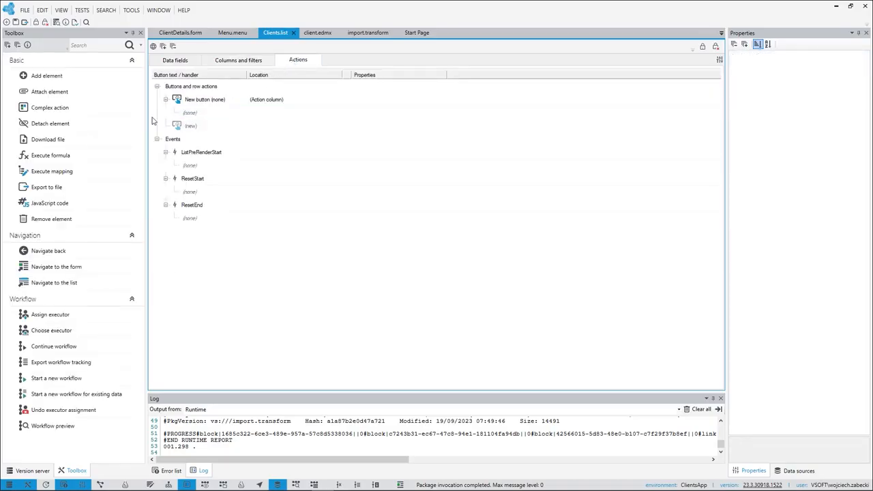
{"action": "left_click_drag", "start_coordinate": [54, 268], "coordinate": [220, 115]}
{"action": "left_click", "coordinate": [844, 195]}
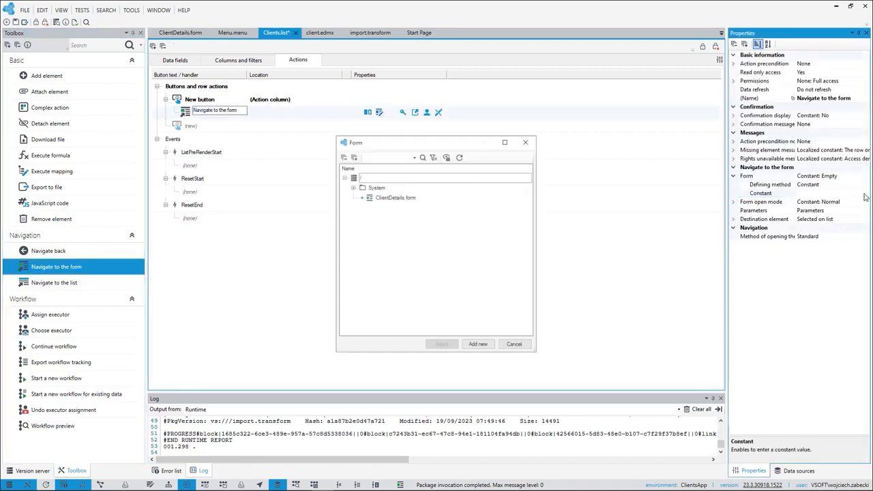
{"action": "left_click", "coordinate": [404, 199]}
{"action": "left_click", "coordinate": [441, 345]}
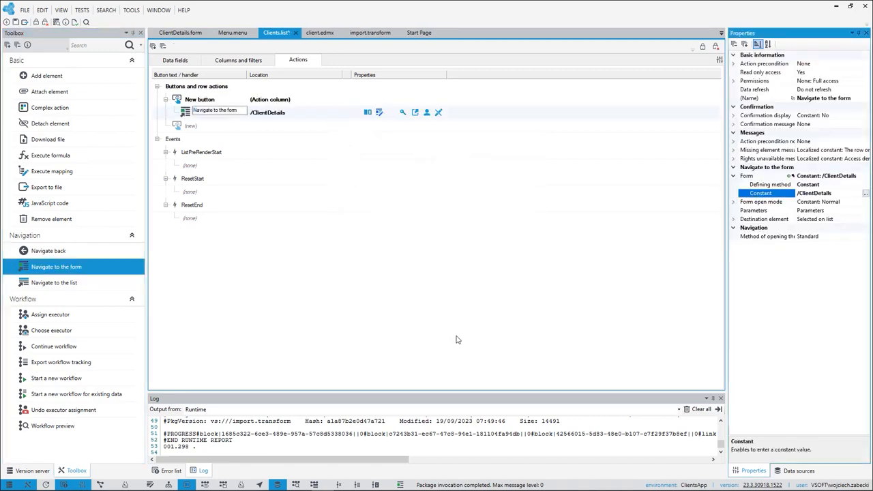
Set the navigation action's opening method to Popup and choose the object to refresh when the popup closes.
{"action": "left_click", "coordinate": [859, 235]}
{"action": "left_click", "coordinate": [865, 236]}
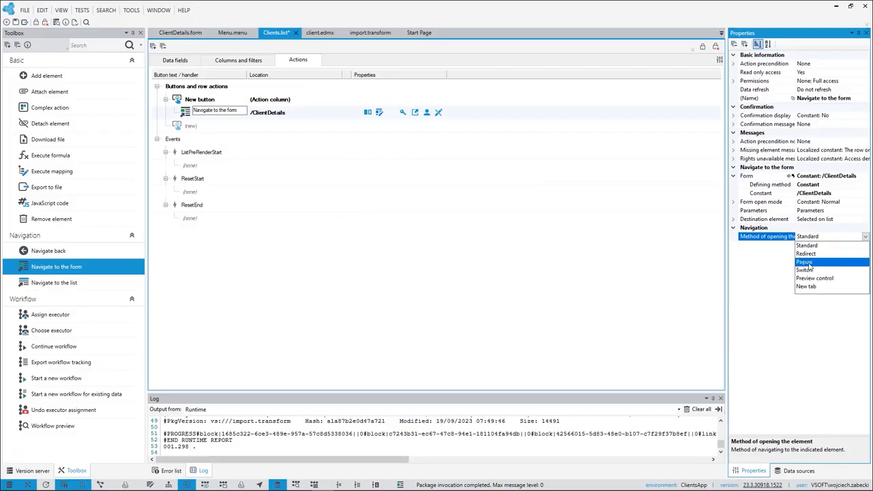
{"action": "left_click", "coordinate": [809, 263]}
{"action": "left_click", "coordinate": [856, 235]}
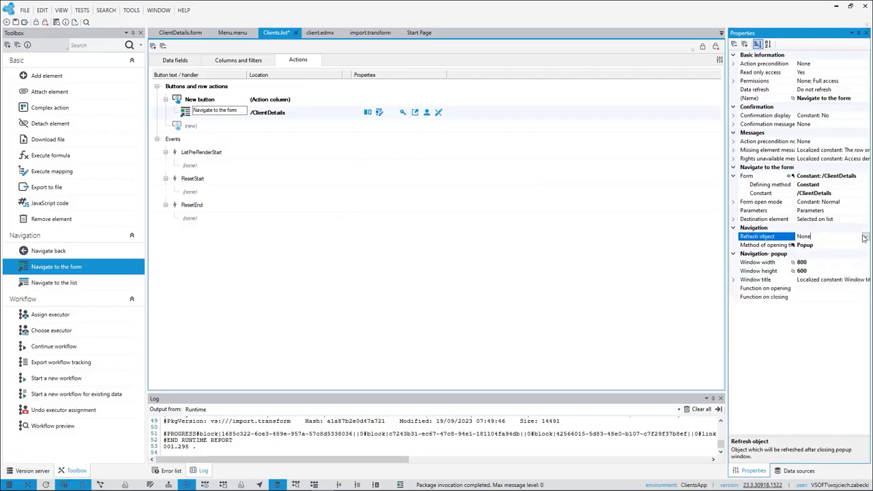
{"action": "left_click", "coordinate": [866, 237]}
{"action": "left_click", "coordinate": [796, 258]}
Save the list, preview it, and change the third client's surname through the popup form, checking the updated row.
{"action": "left_click", "coordinate": [15, 23]}
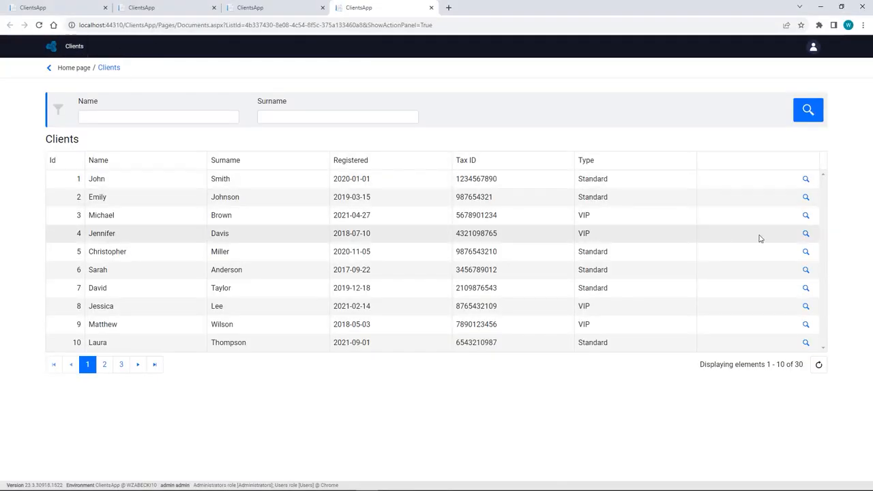
{"action": "left_click", "coordinate": [805, 216]}
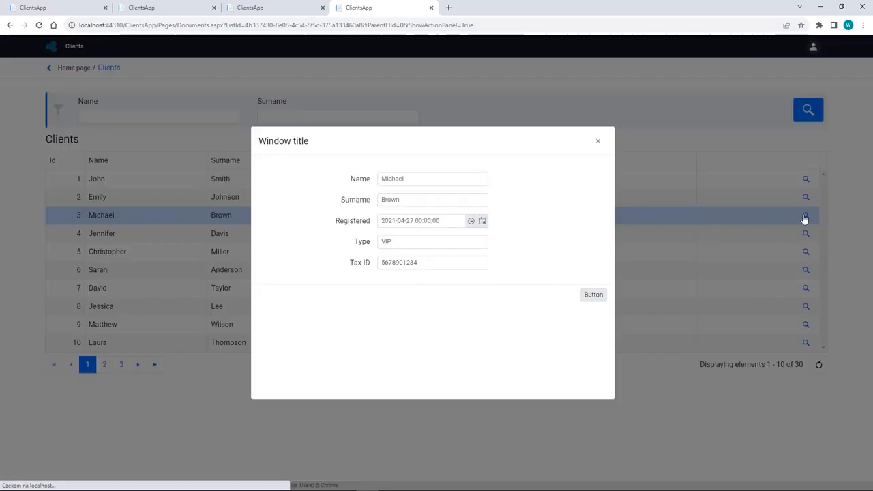
{"action": "double_click", "coordinate": [411, 199]}
{"action": "type", "text": "Smith"}
{"action": "left_click", "coordinate": [593, 294]}
{"action": "left_click", "coordinate": [598, 142]}
{"action": "left_click_drag", "start_coordinate": [244, 215], "coordinate": [213, 215]}
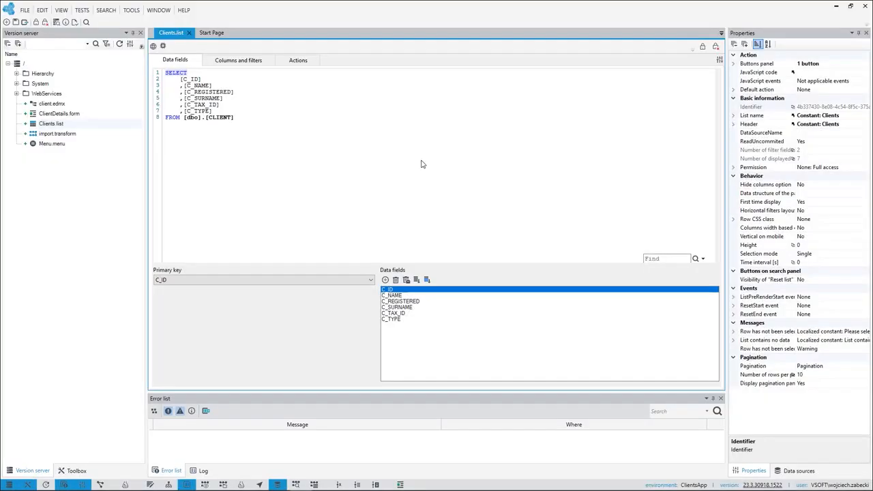
Add an Add element action as a new button among the actions of Clients.list.
{"action": "left_click", "coordinate": [301, 61]}
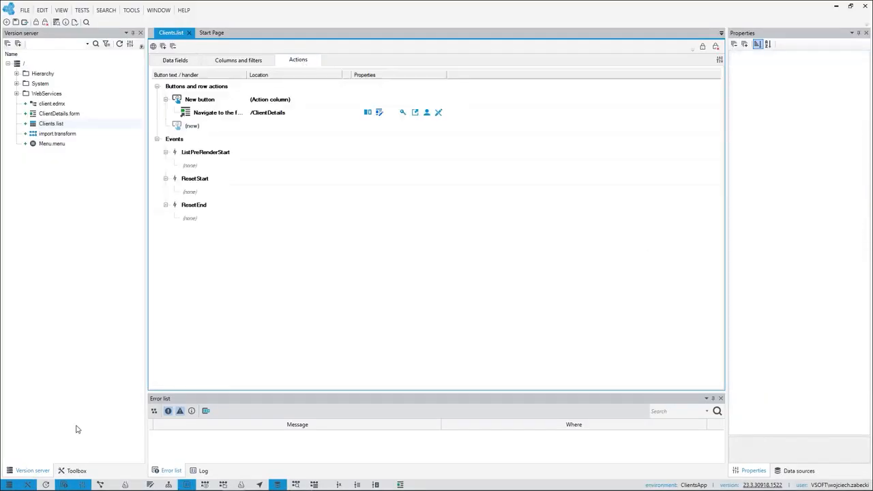
{"action": "left_click", "coordinate": [75, 471]}
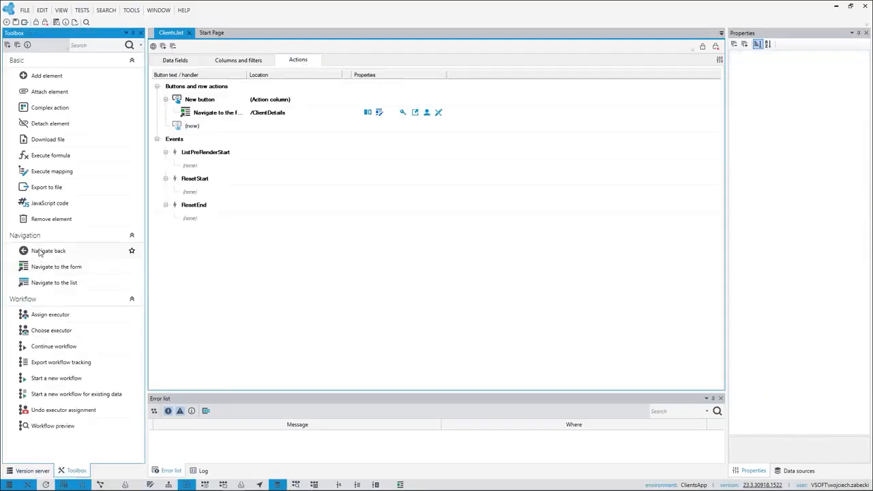
{"action": "left_click_drag", "start_coordinate": [35, 78], "coordinate": [195, 130]}
Give the Add element button a constant additional style with the Success color.
{"action": "left_click", "coordinate": [201, 128]}
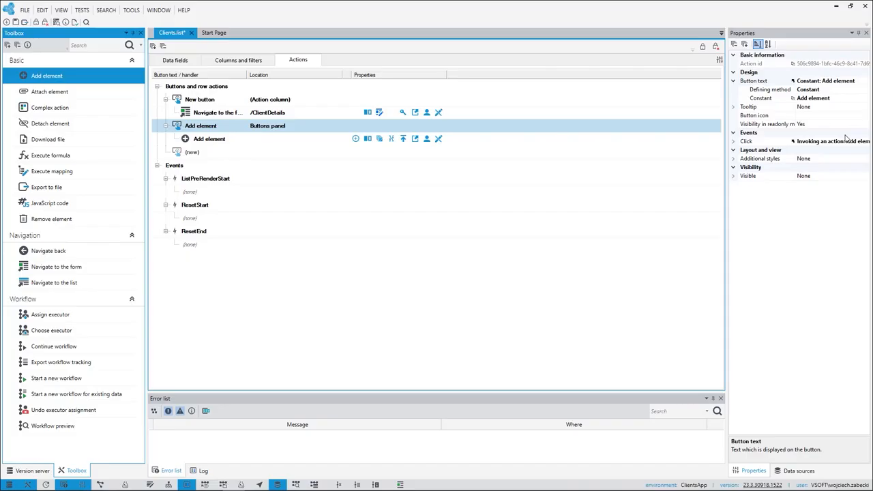
{"action": "left_click", "coordinate": [870, 158]}
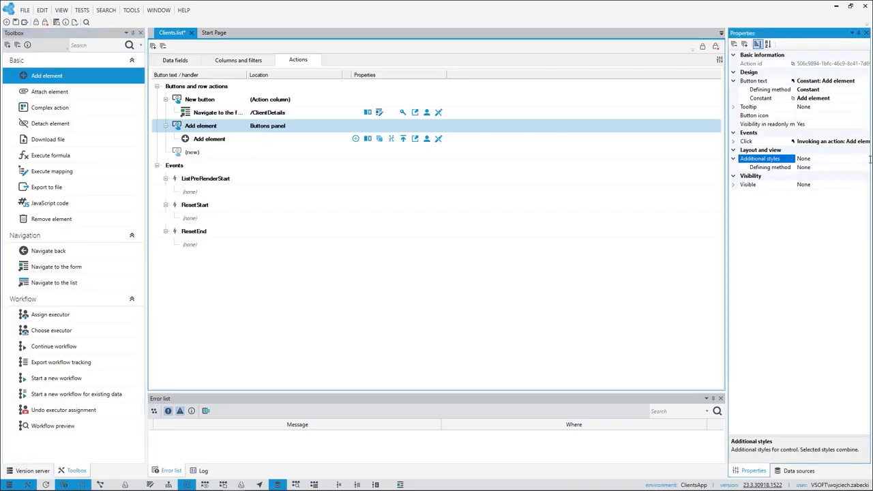
{"action": "left_click", "coordinate": [865, 168]}
{"action": "left_click", "coordinate": [866, 168]}
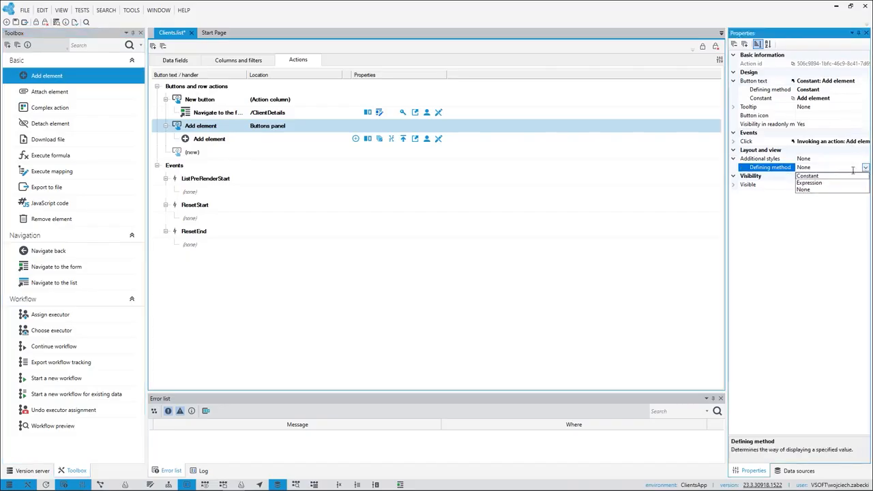
{"action": "left_click", "coordinate": [865, 176]}
{"action": "left_click", "coordinate": [866, 177]}
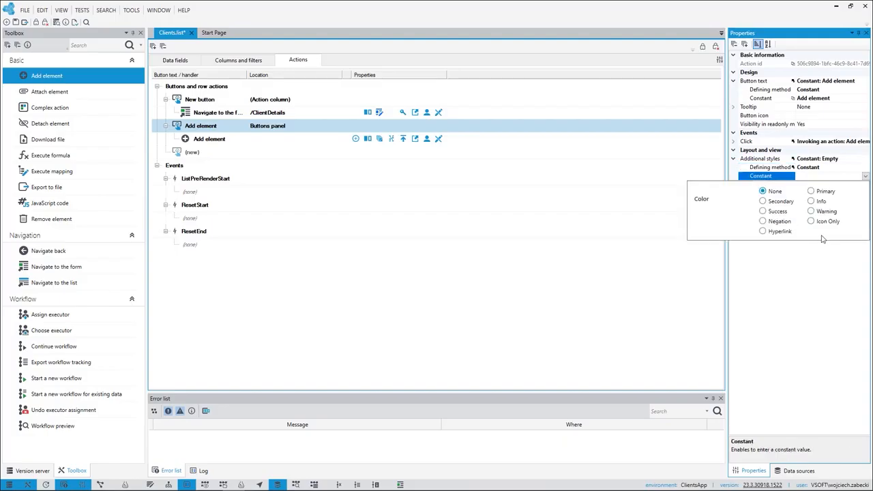
{"action": "left_click", "coordinate": [763, 212]}
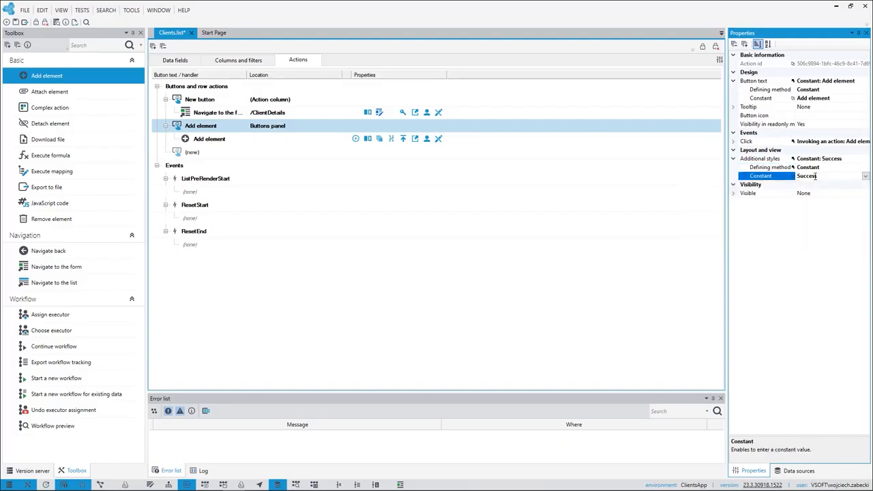
Set the Add element button's text to "New Client".
{"action": "left_click", "coordinate": [836, 98]}
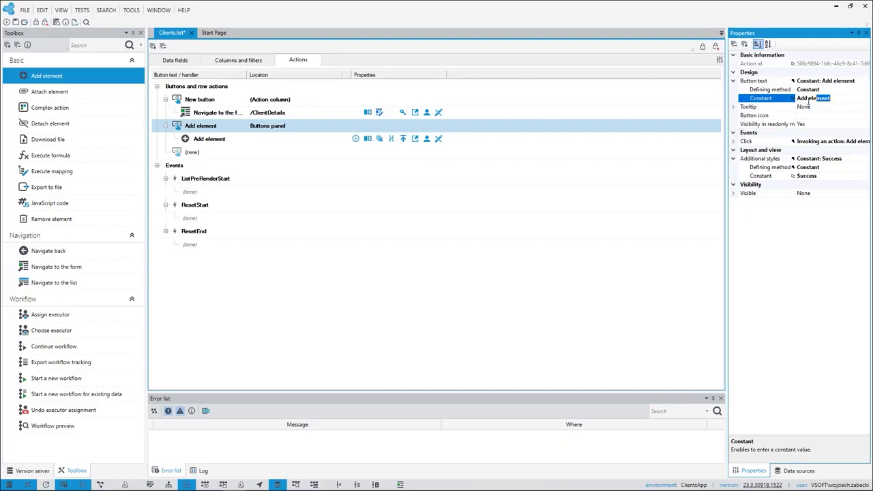
{"action": "type", "text": "N"}
{"action": "key", "text": "Return"}
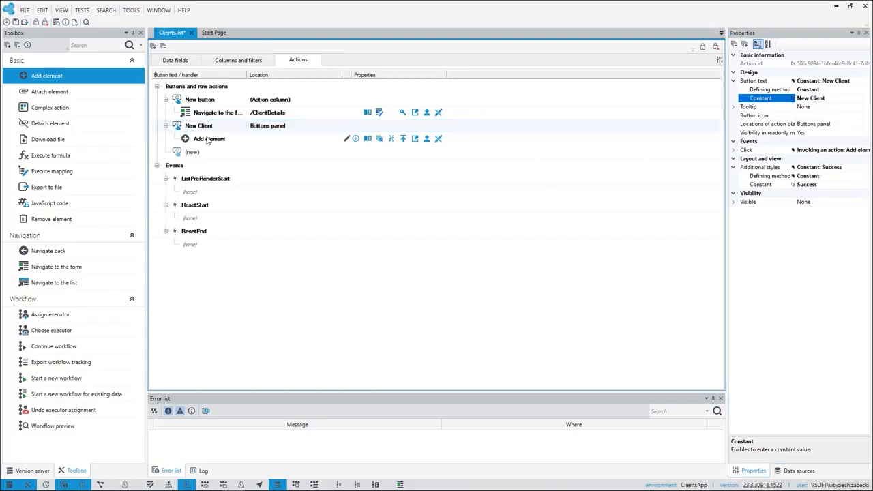
Set the form of the Add element action under New Client to the ClientDetails form.
{"action": "left_click", "coordinate": [209, 139]}
{"action": "left_click", "coordinate": [843, 177]}
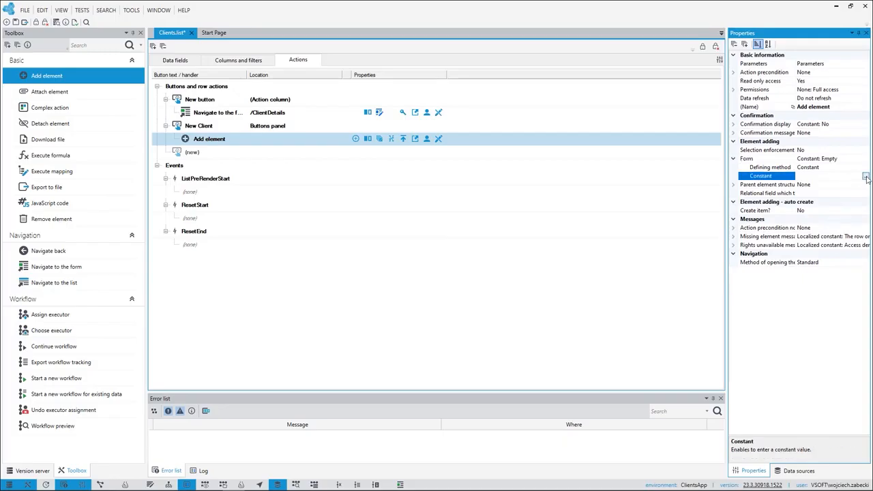
{"action": "left_click", "coordinate": [866, 177]}
{"action": "left_click", "coordinate": [397, 198]}
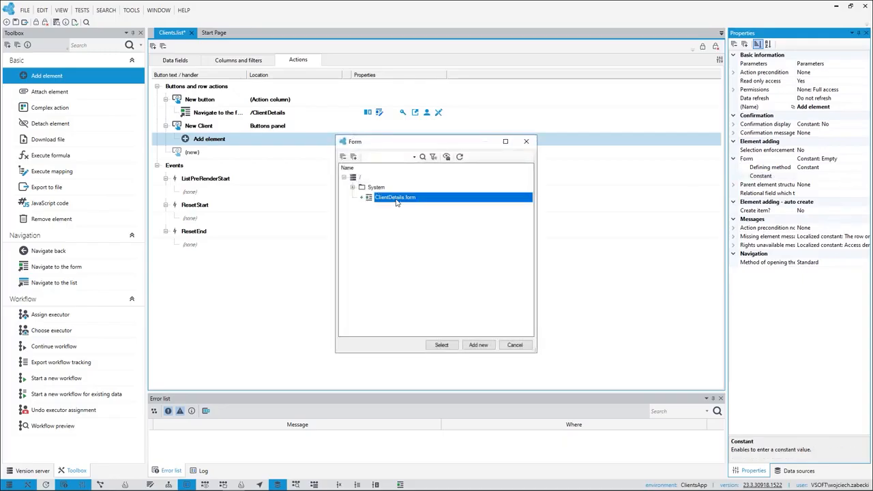
{"action": "left_click", "coordinate": [434, 348]}
Make the Add element action open its form as a Popup and set its refresh object to Whole page.
{"action": "left_click", "coordinate": [864, 263]}
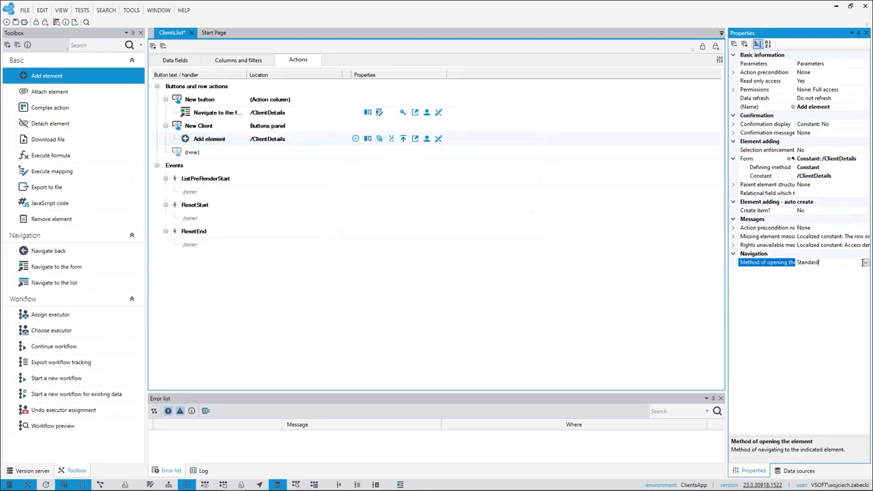
{"action": "left_click", "coordinate": [866, 264]}
{"action": "left_click", "coordinate": [813, 289]}
{"action": "left_click", "coordinate": [833, 281]}
{"action": "left_click", "coordinate": [866, 280]}
{"action": "left_click", "coordinate": [791, 298]}
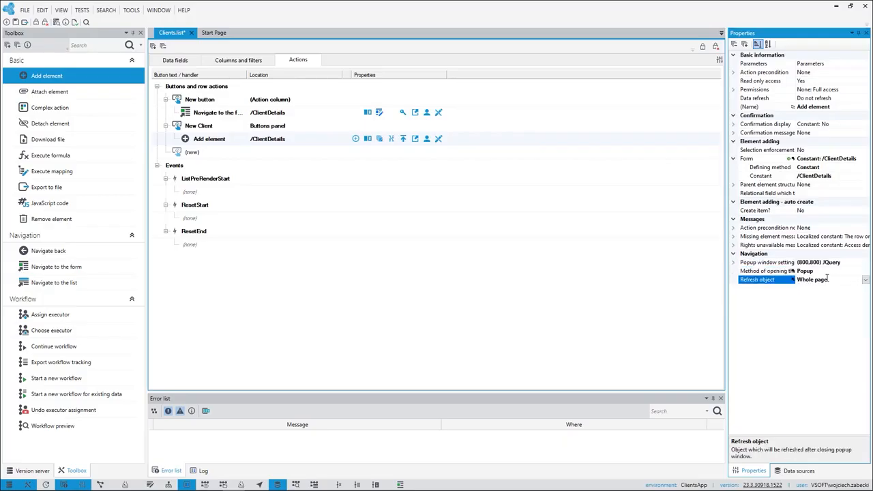
Save and preview the Clients list, and open the blank popup form for a new client.
{"action": "left_click", "coordinate": [16, 22]}
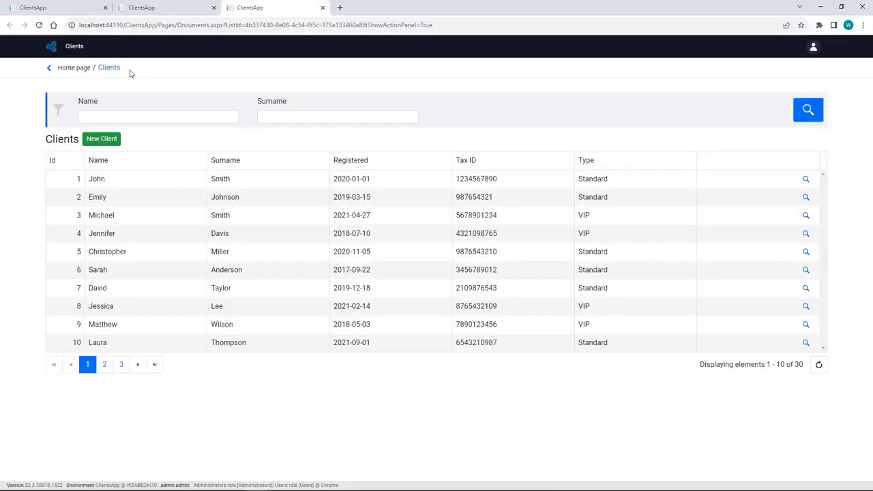
{"action": "left_click", "coordinate": [101, 141]}
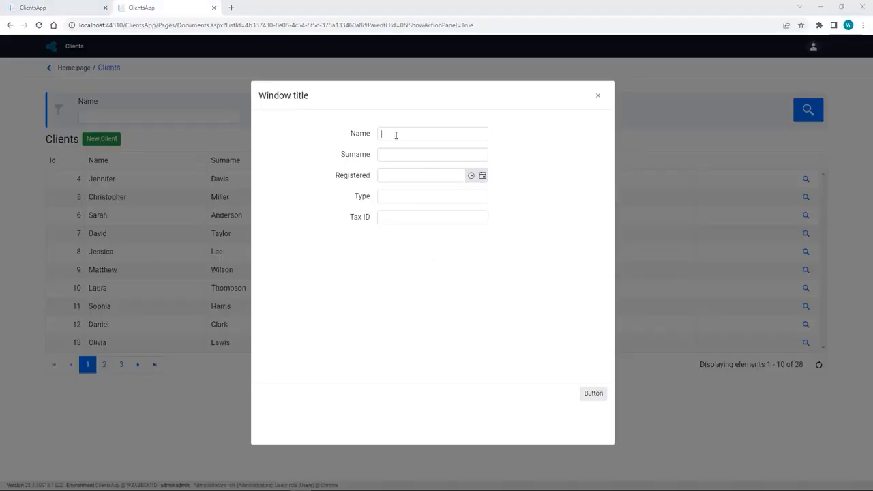
{"action": "left_click", "coordinate": [390, 139]}
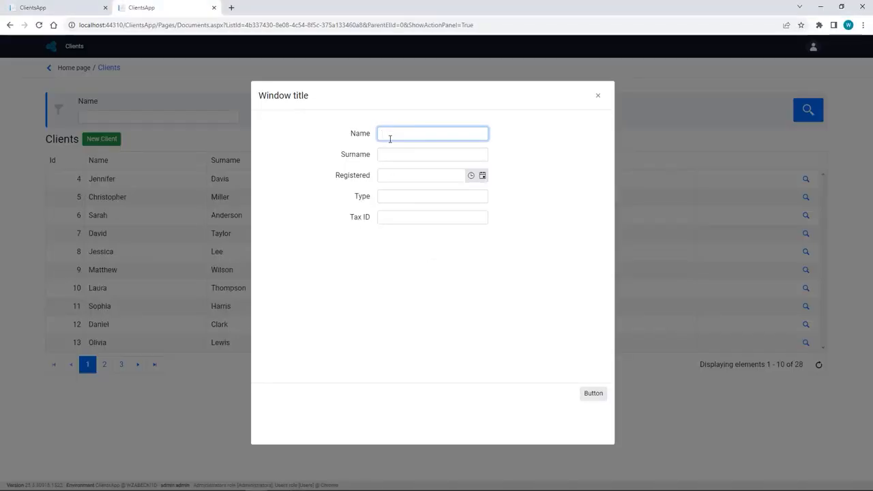
Fill in the new client's name, surname and tax ID, with registration date 2023-08-30 and type VIP.
{"action": "type", "text": "Tim"}
{"action": "key", "text": "Tab"}
{"action": "type", "text": "Burton"}
{"action": "left_click", "coordinate": [483, 175]}
{"action": "left_click", "coordinate": [440, 225]}
{"action": "left_click", "coordinate": [383, 196]}
{"action": "left_click", "coordinate": [393, 214]}
{"action": "key", "text": "ctrl+v"}
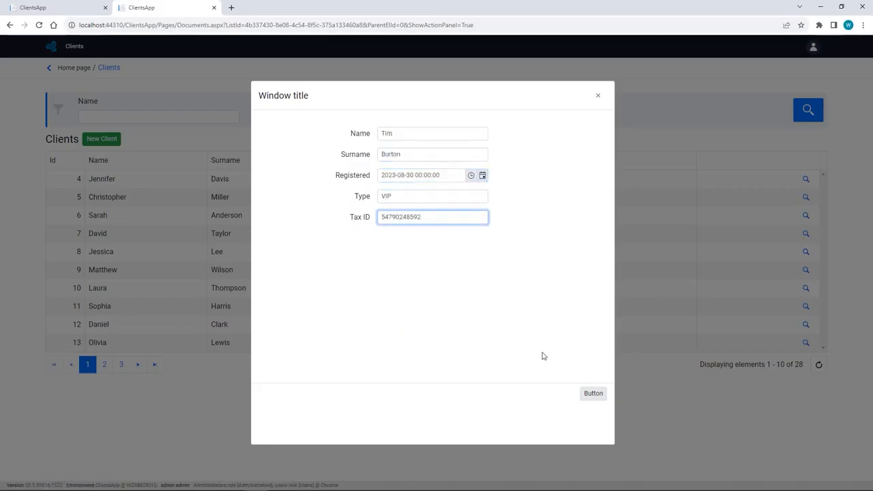
Save the new client and filter the Clients list by that client's first name.
{"action": "left_click", "coordinate": [593, 393]}
{"action": "left_click", "coordinate": [598, 95]}
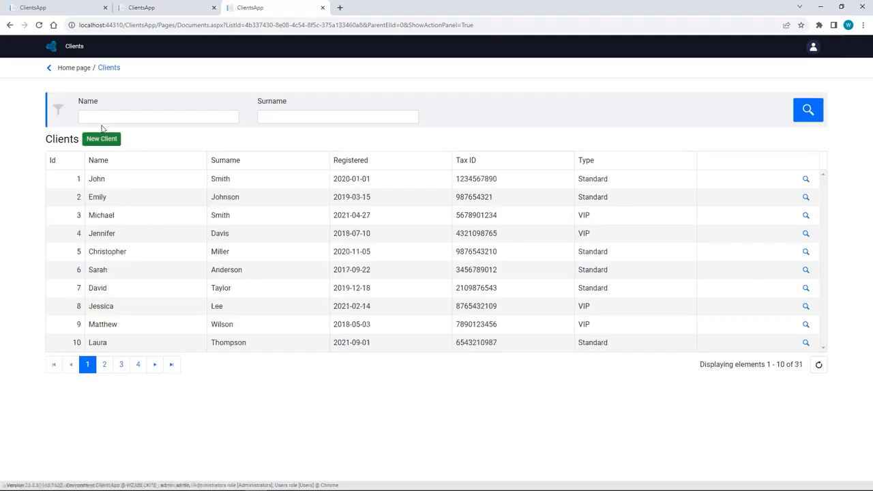
{"action": "left_click", "coordinate": [107, 117]}
{"action": "type", "text": "tim"}
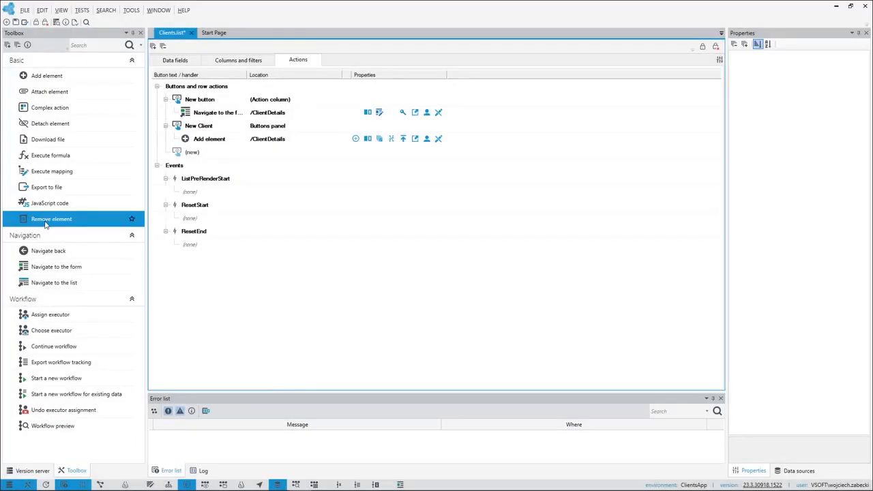
Add a Remove element action as a new button of Clients.list and set its location to (Action column).
{"action": "left_click_drag", "start_coordinate": [49, 226], "coordinate": [219, 156]}
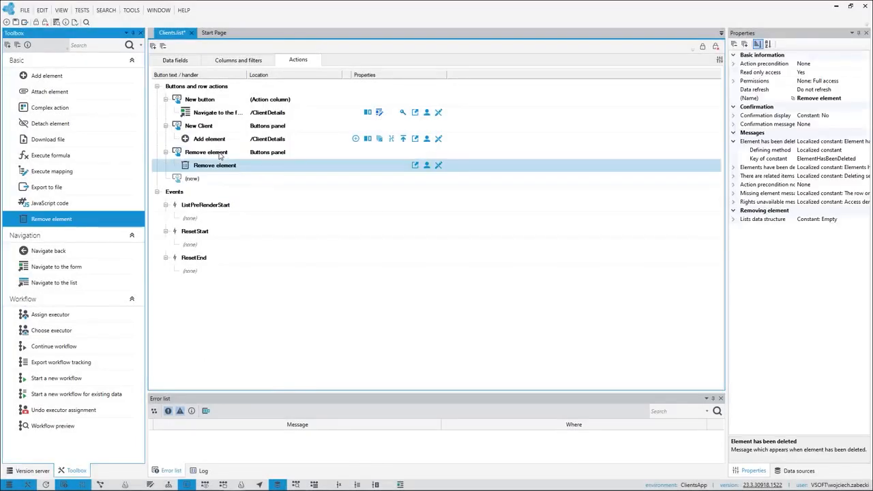
{"action": "left_click", "coordinate": [219, 156]}
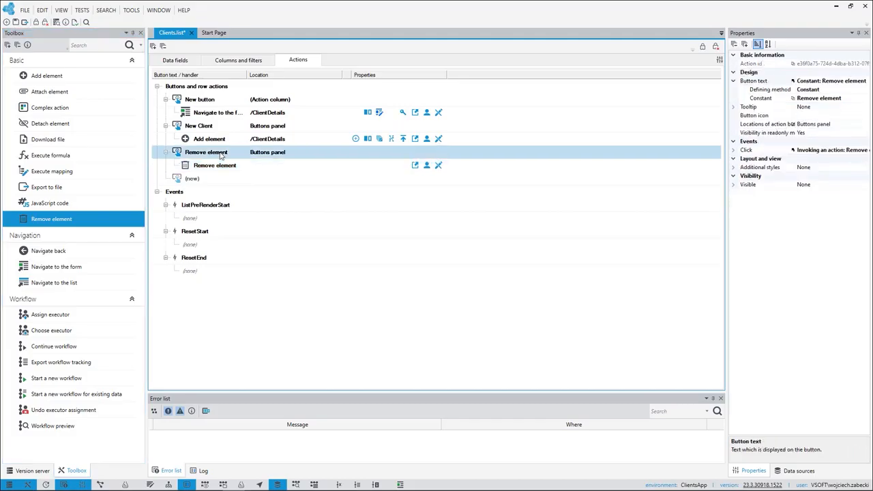
{"action": "left_click", "coordinate": [865, 125]}
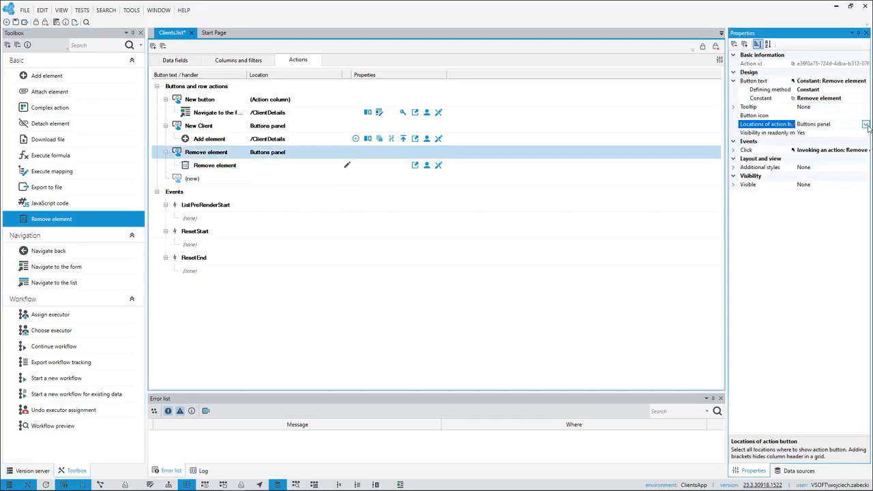
{"action": "left_click", "coordinate": [866, 126]}
{"action": "left_click", "coordinate": [800, 150]}
{"action": "left_click", "coordinate": [801, 141]}
{"action": "left_click", "coordinate": [816, 123]}
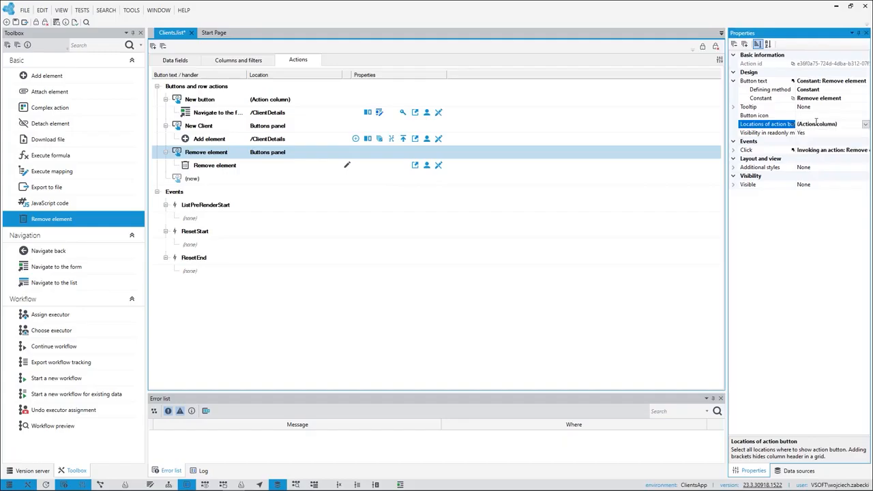
Give the Remove element button a constant additional style of Icon Only.
{"action": "left_click", "coordinate": [837, 169]}
{"action": "left_click", "coordinate": [865, 177]}
{"action": "left_click", "coordinate": [866, 177]}
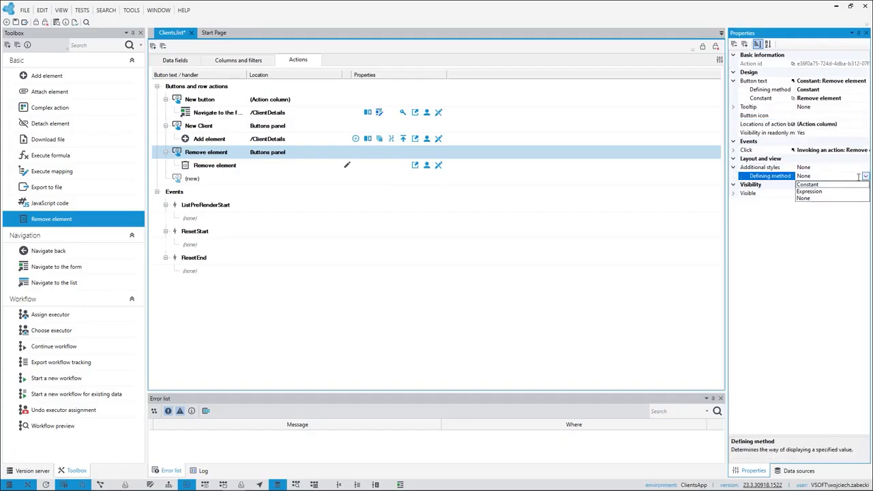
{"action": "left_click", "coordinate": [835, 185]}
{"action": "left_click", "coordinate": [865, 185]}
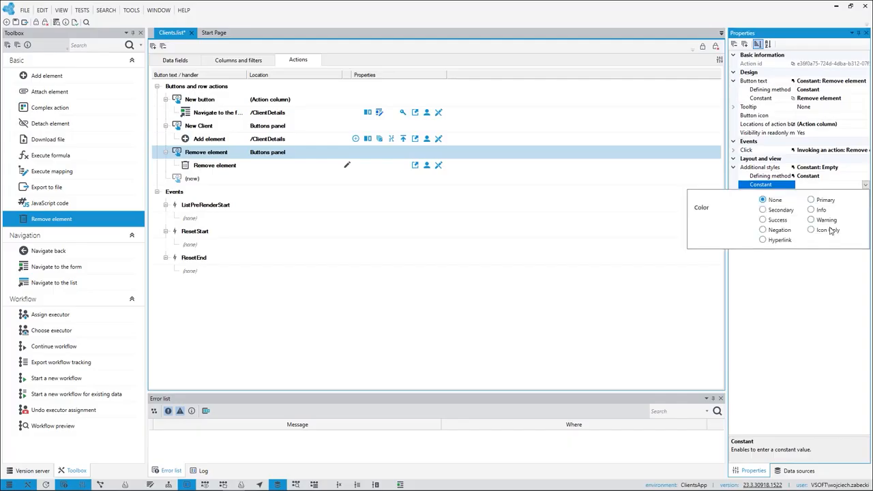
{"action": "left_click", "coordinate": [832, 184]}
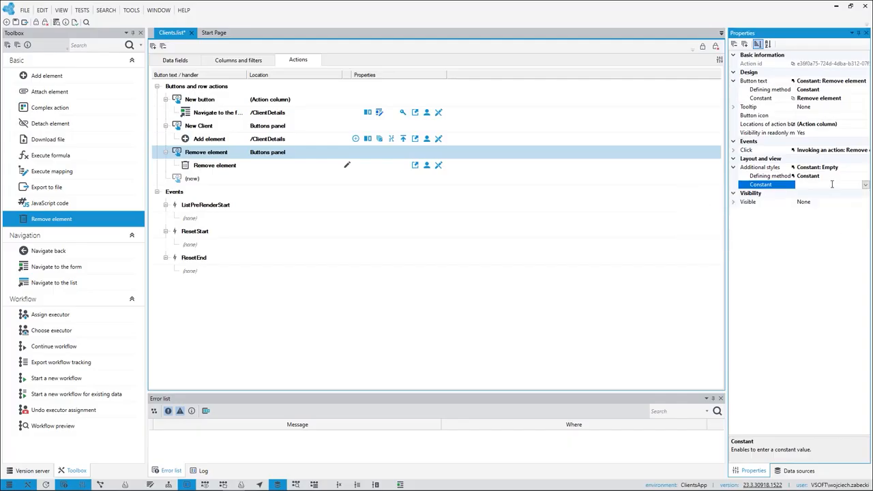
Assign the BinRed16 icon to the Remove element button.
{"action": "left_click", "coordinate": [837, 115]}
{"action": "left_click", "coordinate": [866, 116]}
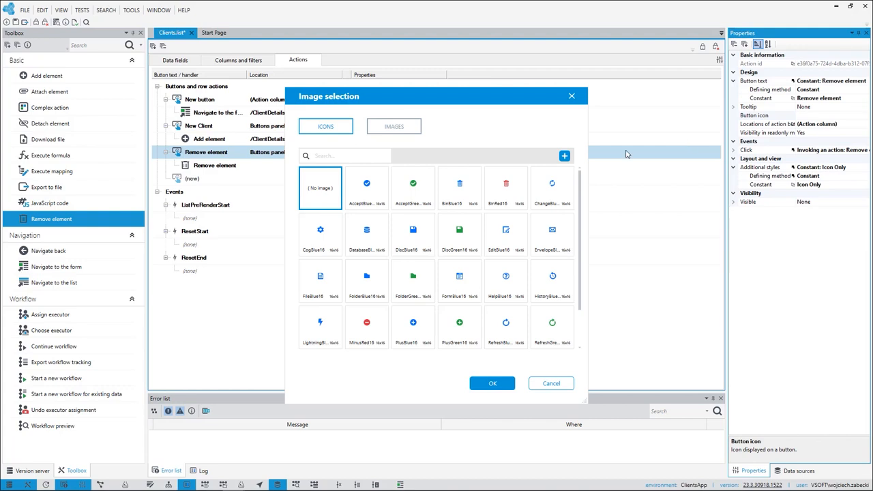
{"action": "left_click", "coordinate": [506, 187]}
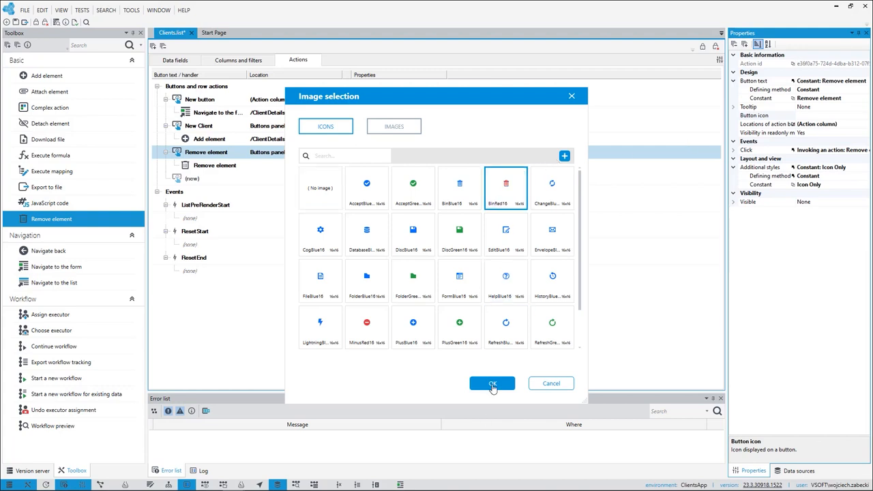
{"action": "left_click", "coordinate": [493, 388]}
Set the Remove element action's lists data structure to client.edmx.
{"action": "left_click", "coordinate": [204, 167]}
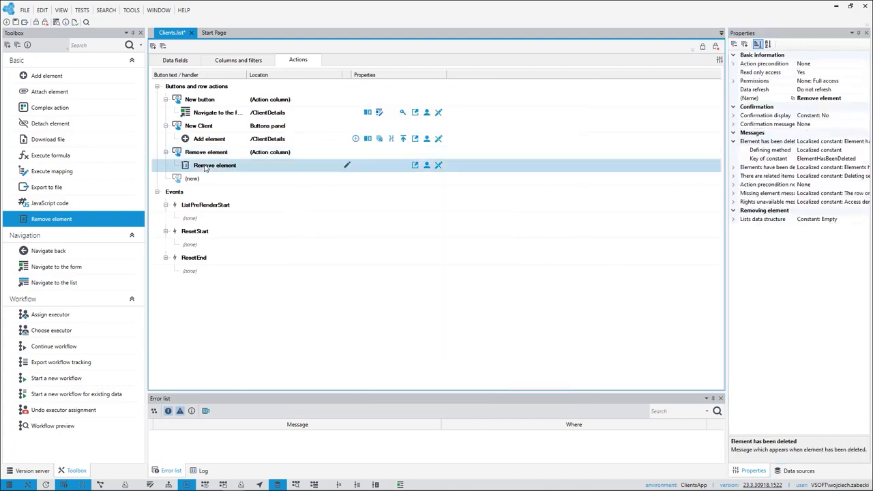
{"action": "left_click", "coordinate": [734, 219]}
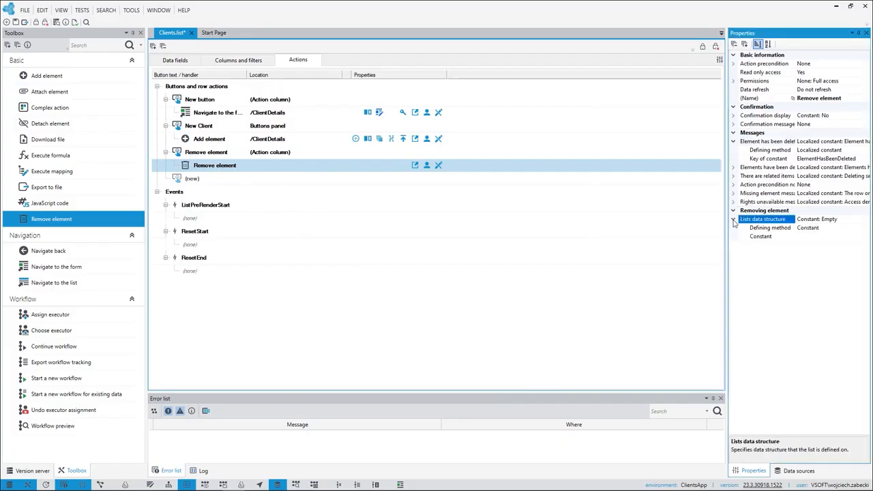
{"action": "left_click", "coordinate": [863, 237]}
{"action": "left_click", "coordinate": [866, 237]}
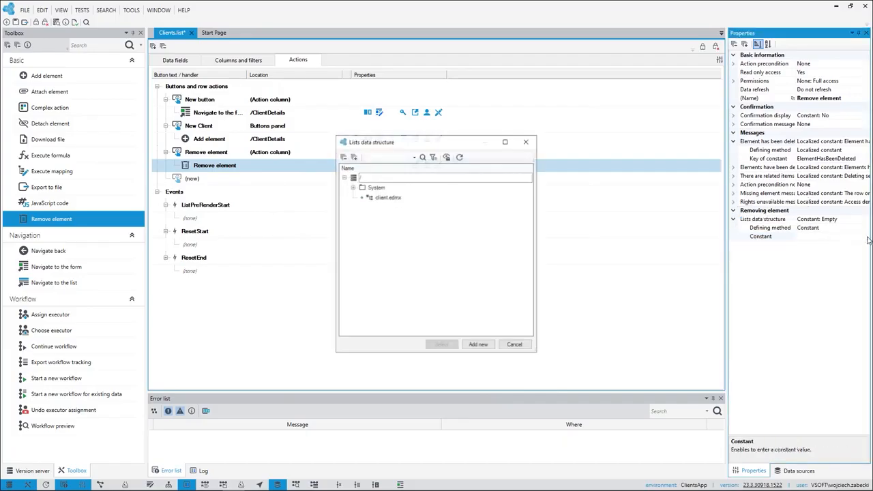
{"action": "left_click", "coordinate": [386, 198]}
{"action": "left_click", "coordinate": [442, 344]}
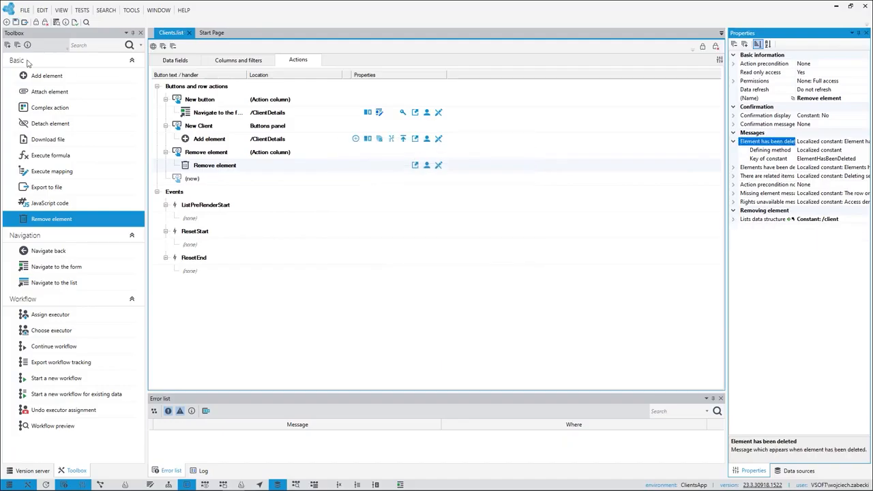
Preview the Clients list and delete its first three clients with the row remove action.
{"action": "left_click", "coordinate": [153, 46]}
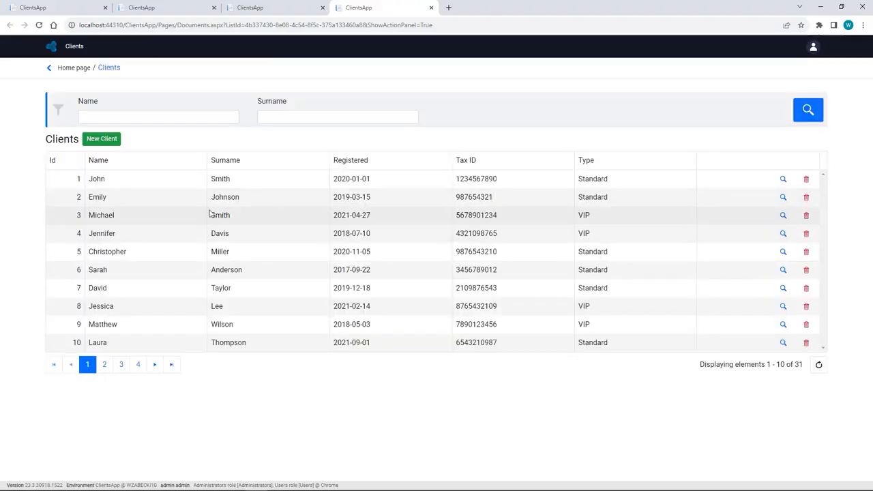
{"action": "left_click", "coordinate": [806, 180]}
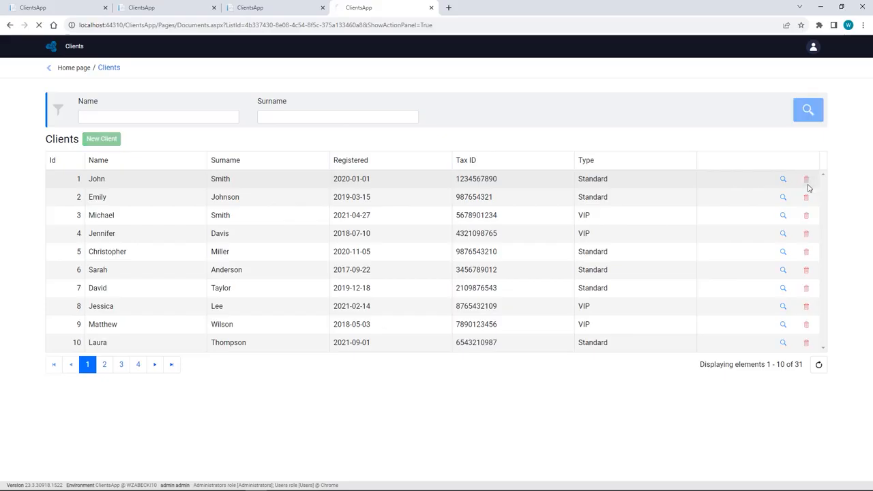
{"action": "left_click", "coordinate": [806, 204]}
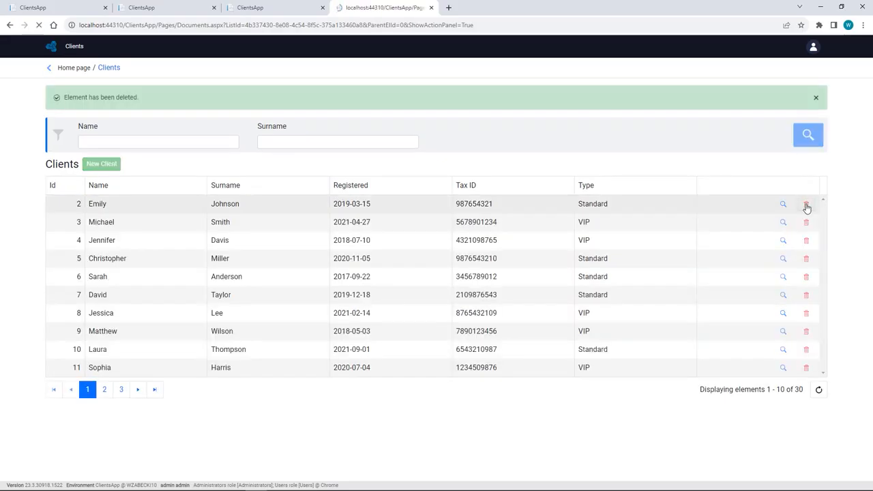
{"action": "left_click", "coordinate": [806, 204]}
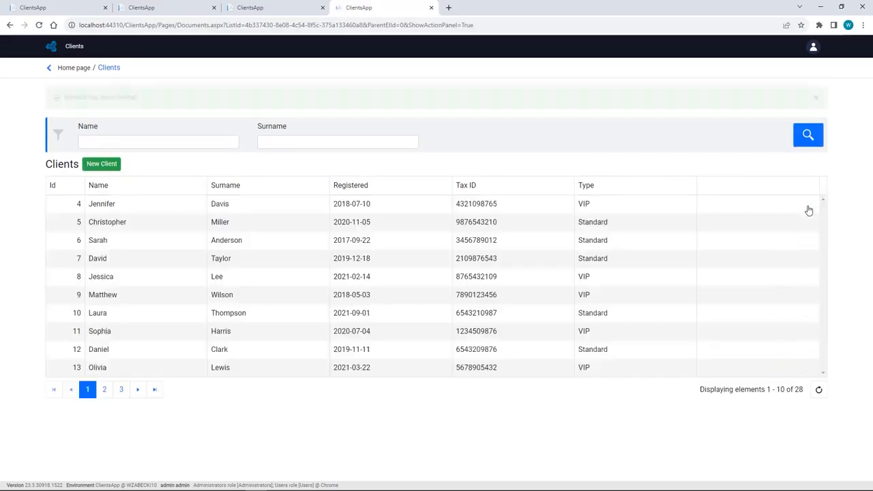